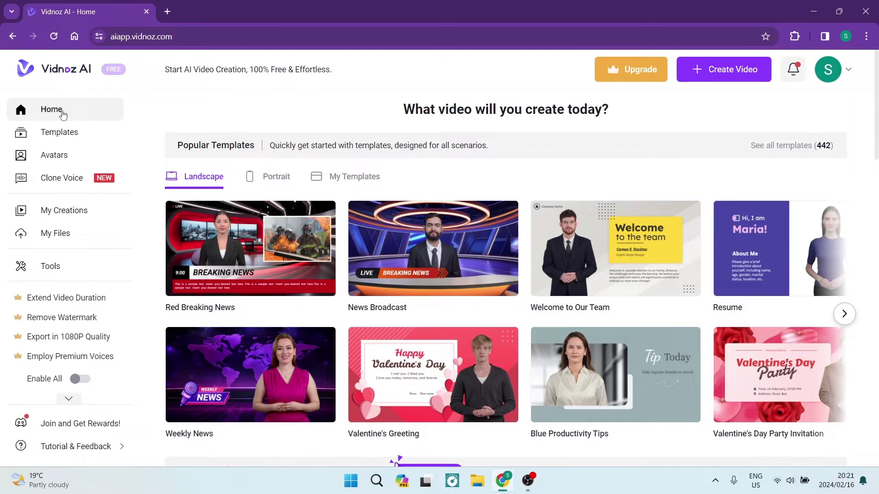
Filter the template library to the Explainer category and browse its templates.
click(58, 135)
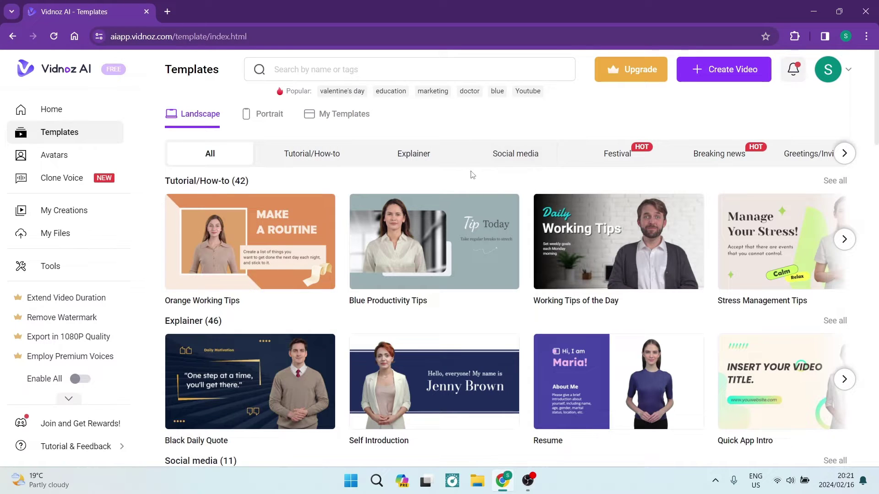
click(843, 153)
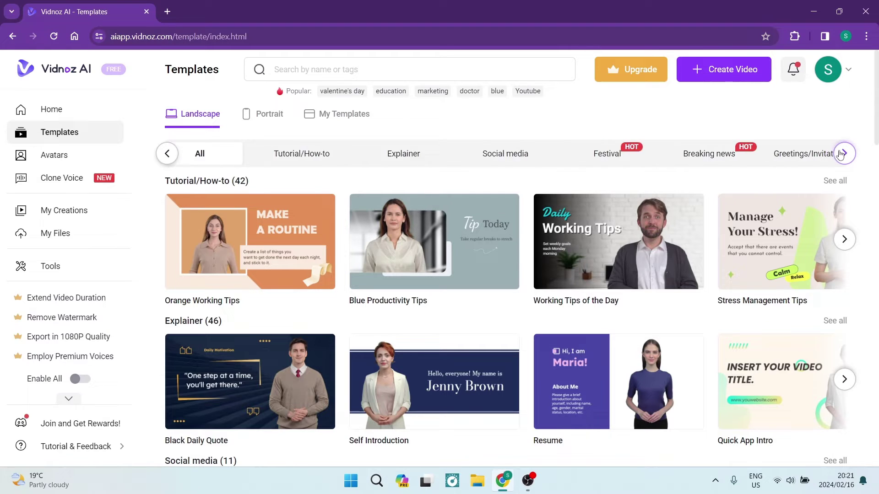
click(844, 153)
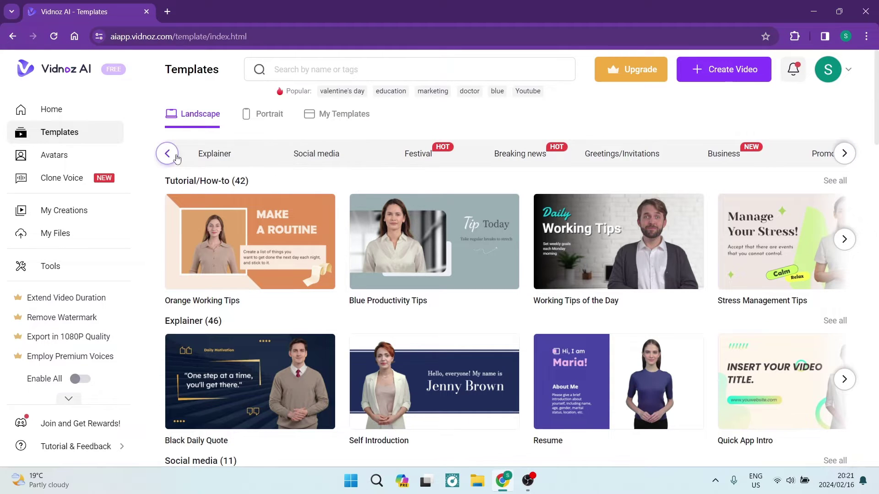
click(226, 157)
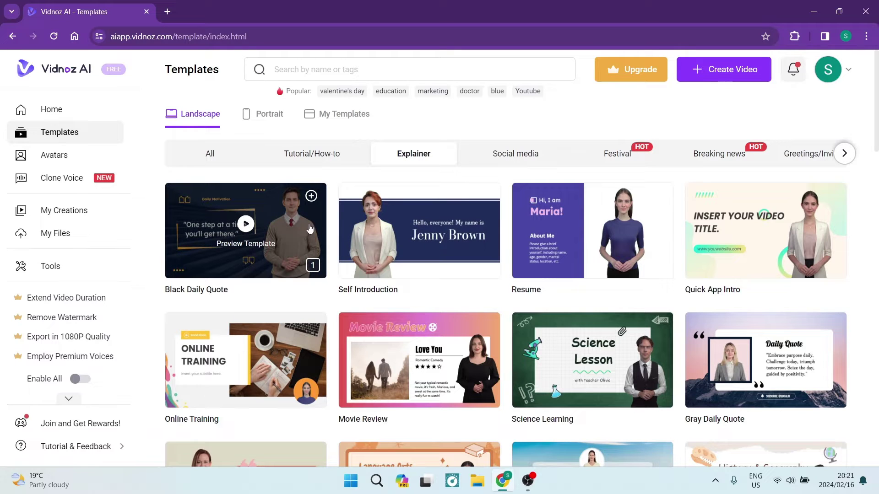
mouse_move(420, 231)
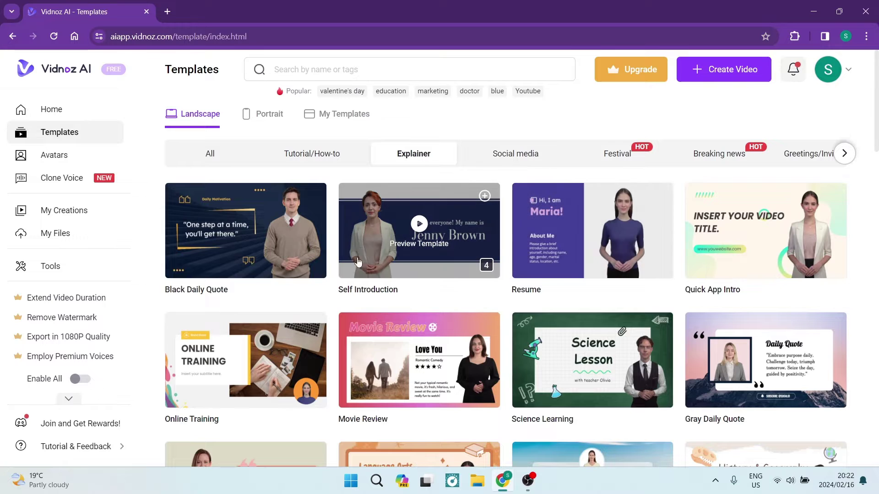
scroll(511, 267, down, 1)
scroll(510, 267, down, 3)
scroll(564, 307, down, 2)
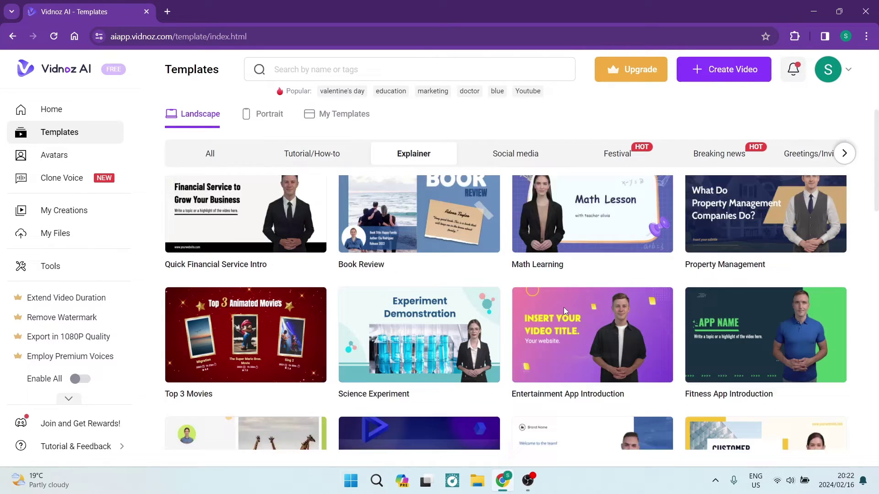
scroll(563, 307, down, 1)
scroll(565, 312, down, 1)
scroll(563, 313, down, 1)
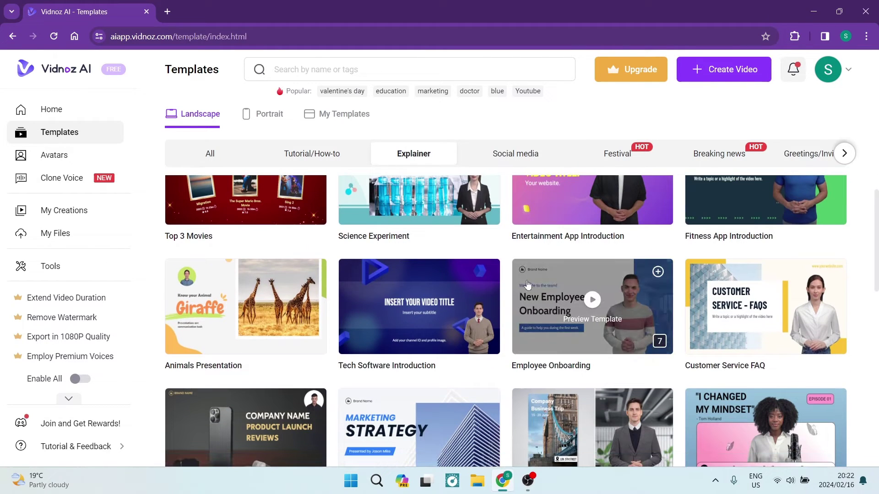
scroll(464, 256, up, 4)
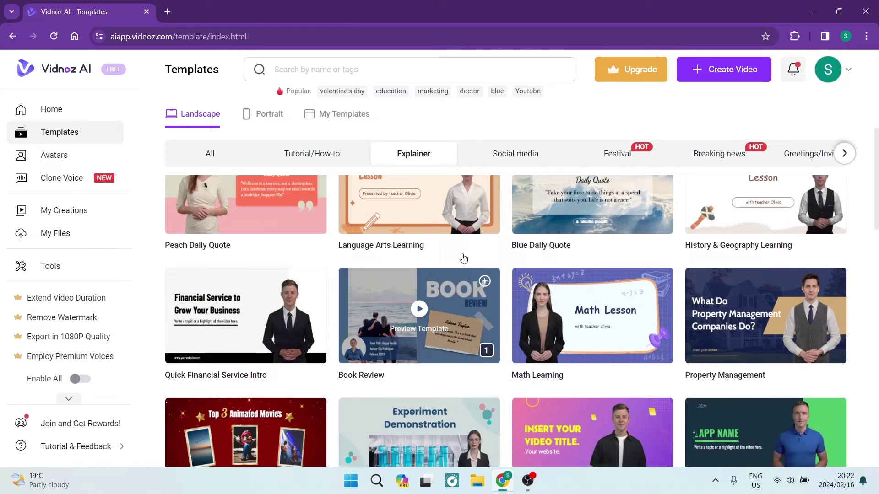
scroll(465, 256, up, 3)
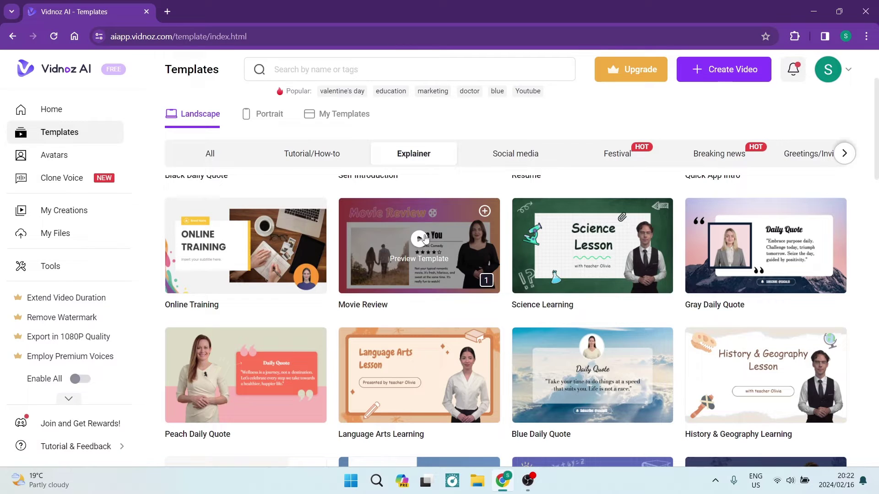
scroll(408, 227, up, 1)
scroll(407, 227, up, 2)
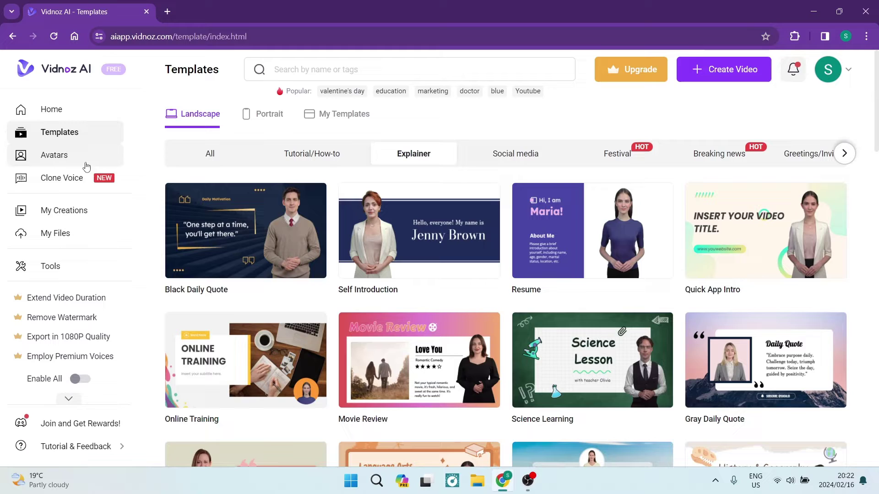
Browse the Avatar Pro presenters from the Avatars sidebar page.
click(56, 156)
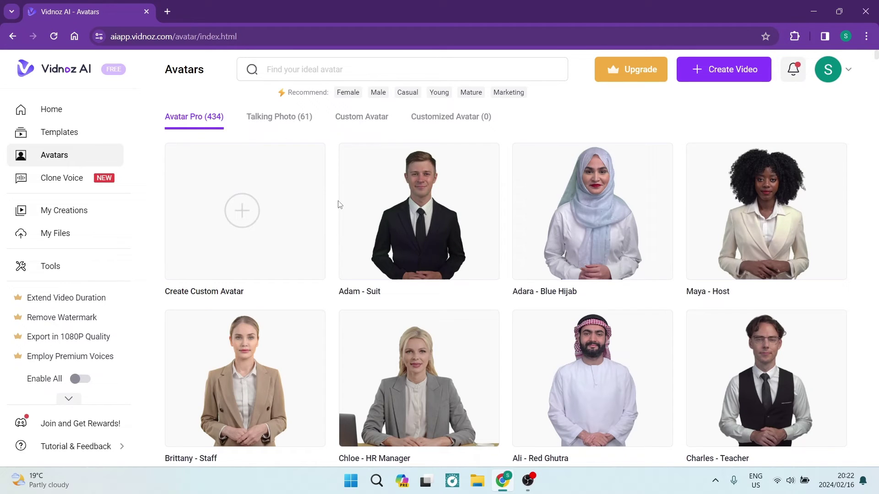
mouse_move(418, 212)
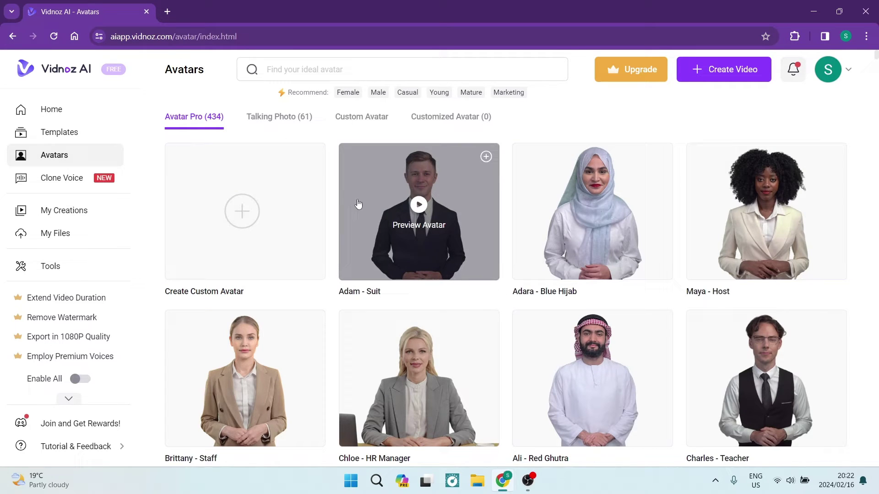
scroll(454, 222, down, 1)
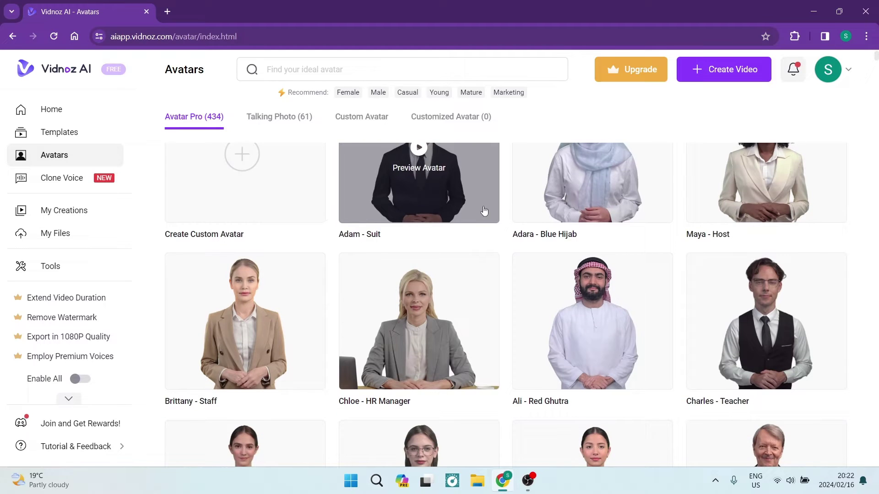
scroll(484, 210, down, 1)
scroll(484, 213, down, 3)
scroll(485, 216, down, 3)
scroll(484, 225, down, 1)
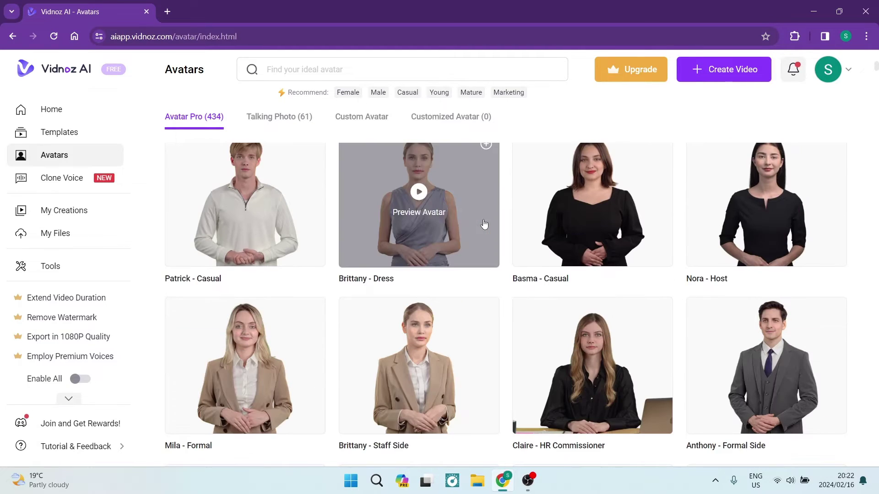
scroll(484, 225, down, 2)
scroll(484, 225, down, 3)
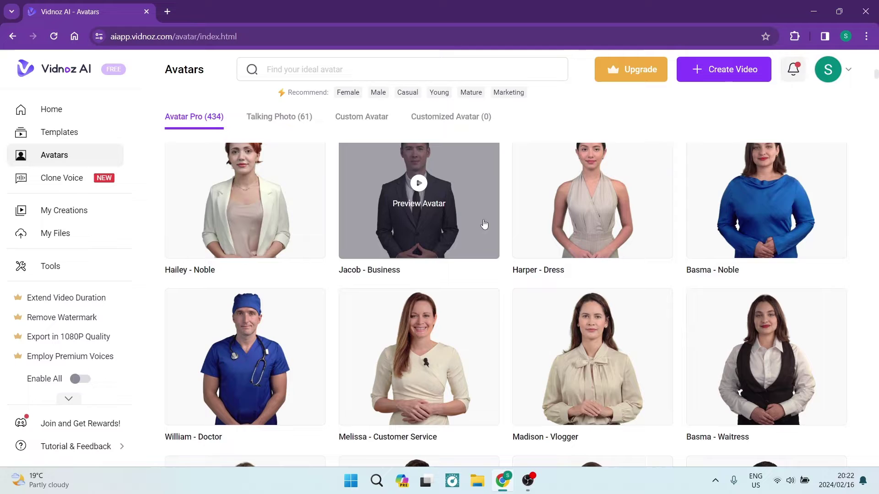
scroll(484, 224, down, 1)
scroll(484, 224, down, 1)
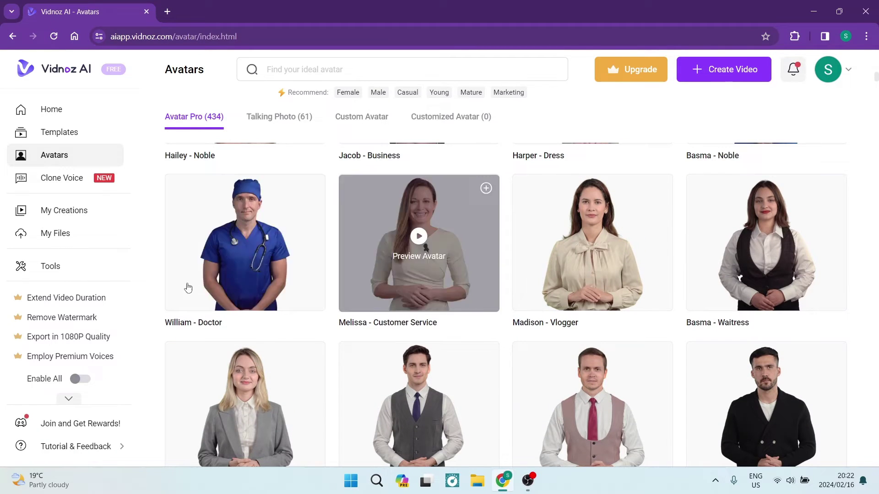
scroll(402, 288, down, 2)
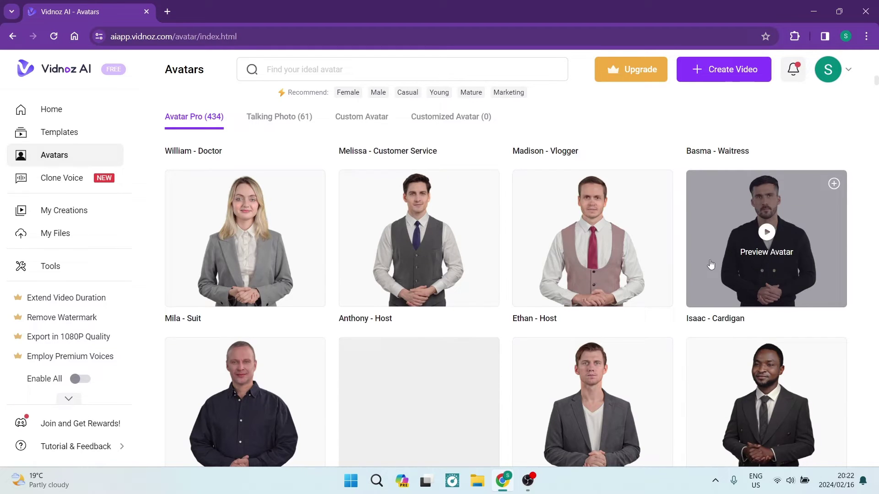
scroll(641, 269, down, 2)
scroll(614, 277, down, 2)
scroll(569, 284, down, 2)
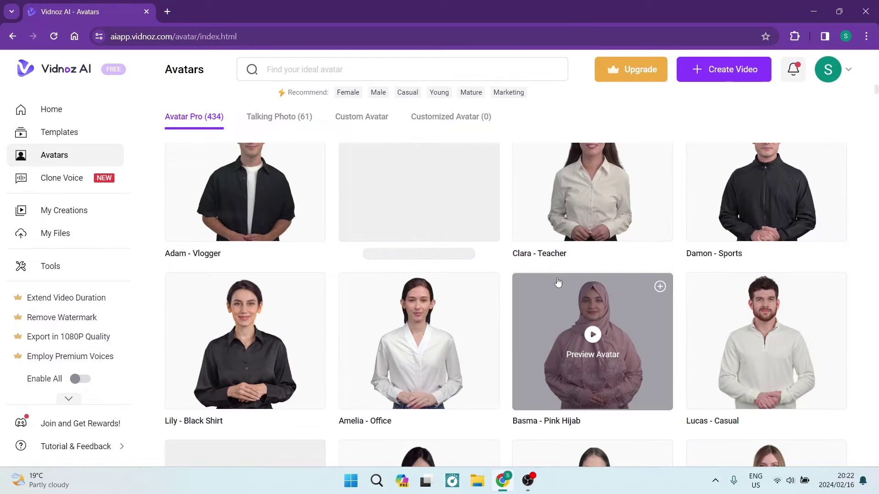
scroll(558, 283, down, 2)
scroll(553, 284, down, 2)
scroll(546, 284, down, 1)
scroll(538, 285, down, 1)
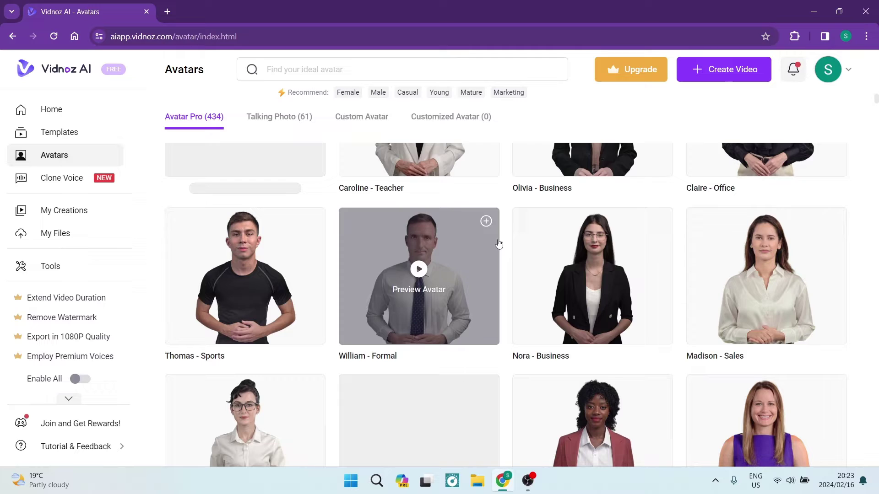
scroll(508, 243, down, 2)
scroll(502, 273, down, 2)
scroll(516, 286, down, 2)
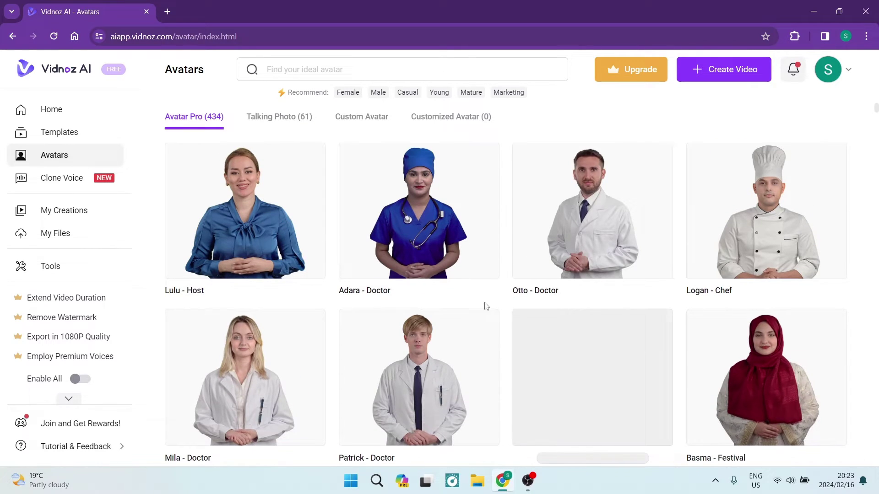
scroll(481, 290, down, 4)
scroll(475, 289, down, 1)
scroll(473, 288, up, 1)
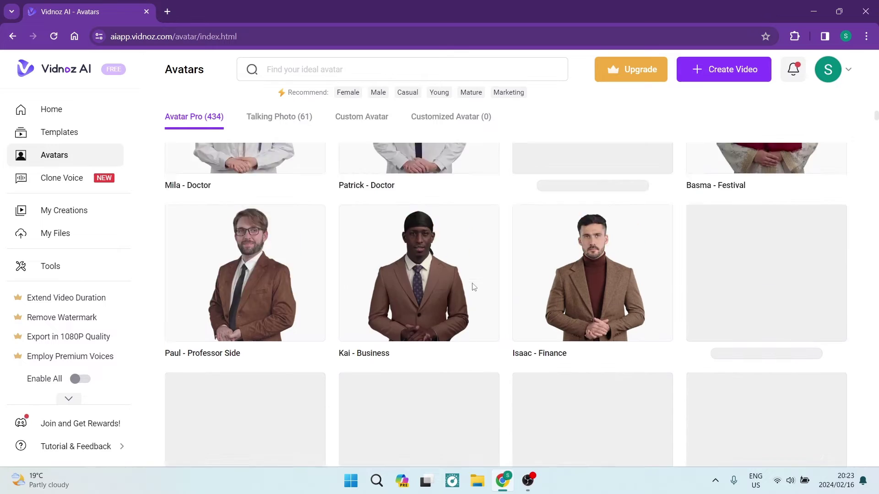
scroll(460, 254, down, 5)
scroll(447, 220, down, 5)
scroll(447, 220, down, 5)
scroll(449, 222, down, 5)
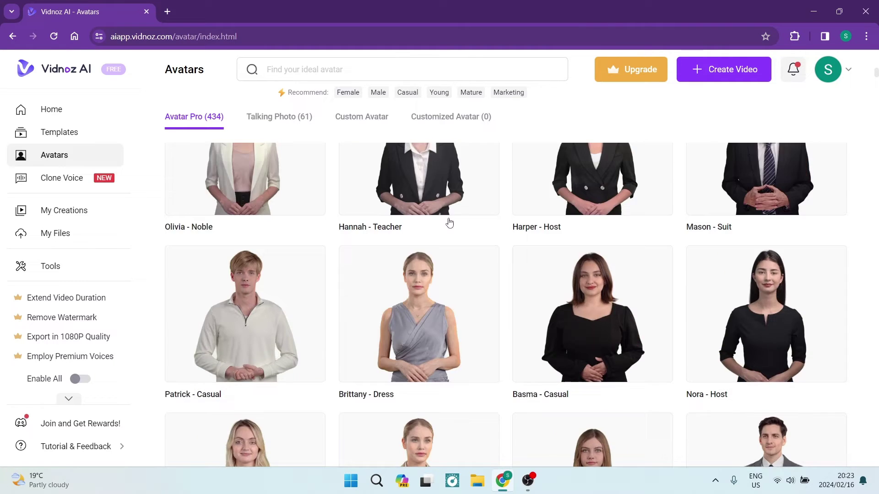
scroll(450, 222, up, 10)
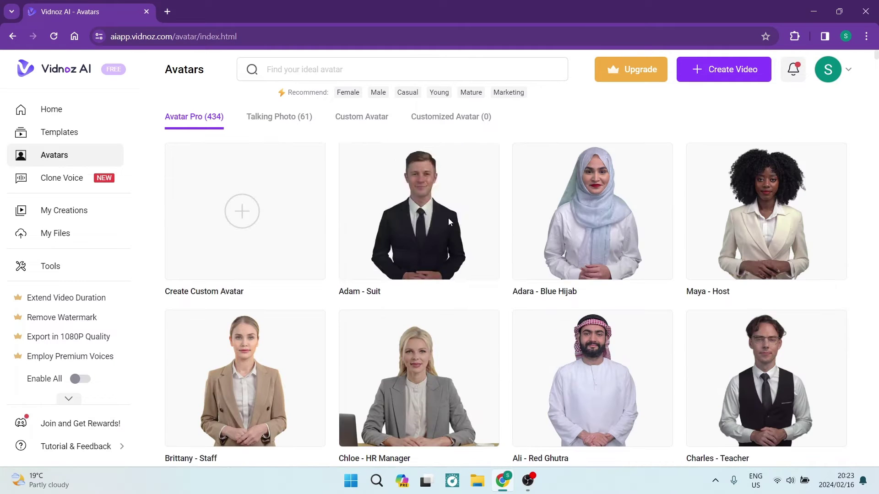
Preview the Adam - Suit avatar, pause it, and start editing that avatar.
click(421, 243)
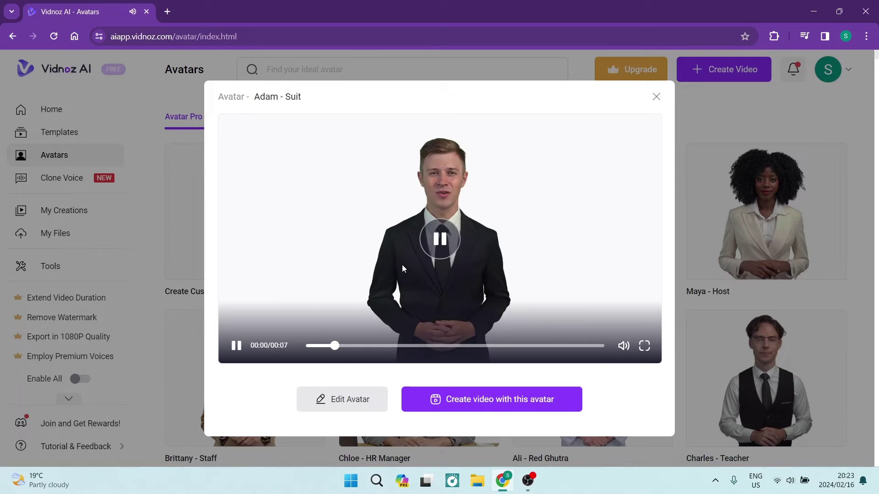
click(440, 240)
mouse_move(491, 399)
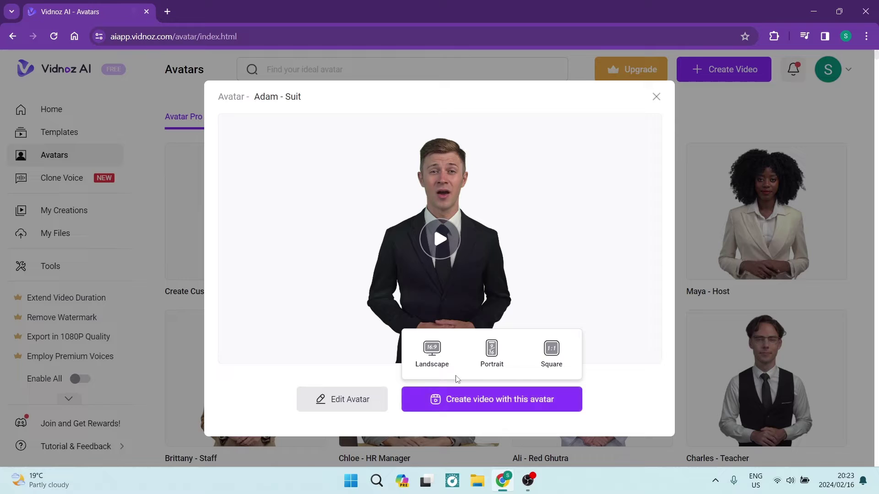
click(491, 356)
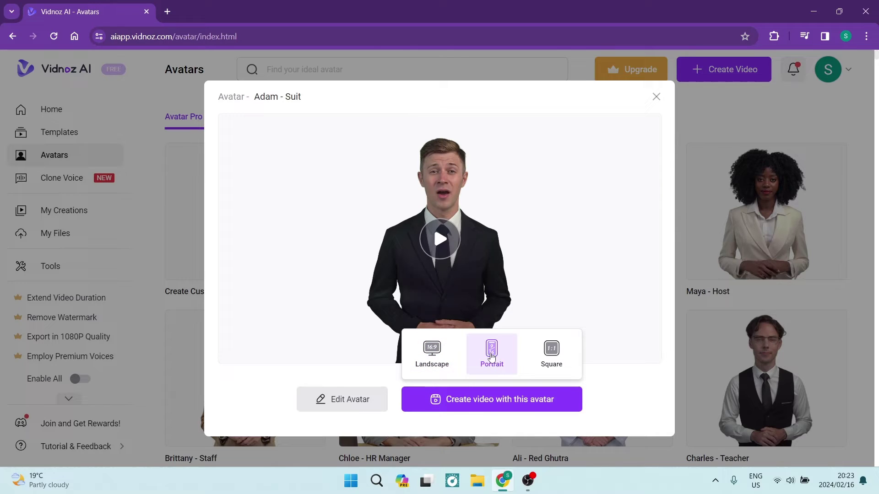
click(337, 405)
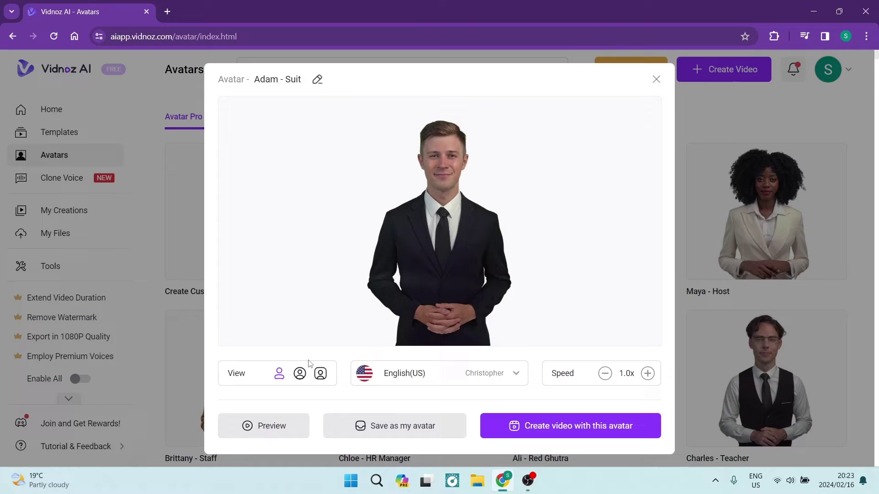
Try closer framings for Adam - Suit, assign the English(UK) Oliver voice, and nudge speed up.
click(299, 373)
click(319, 374)
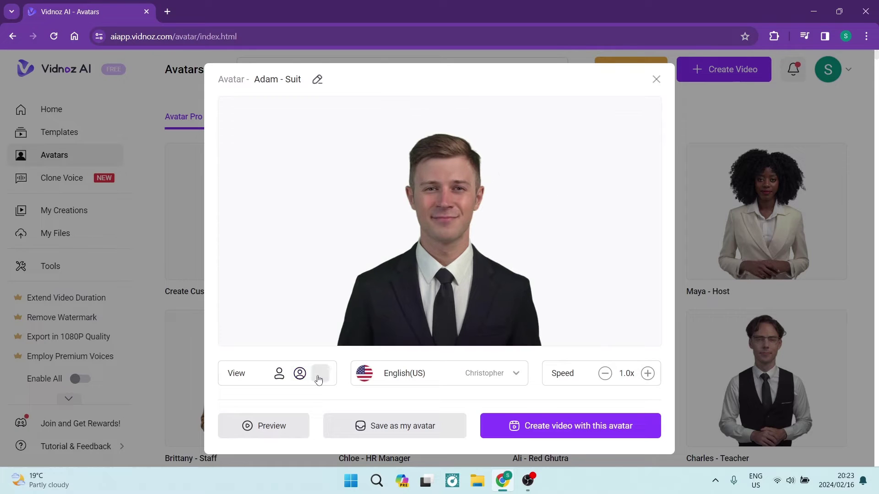
click(483, 381)
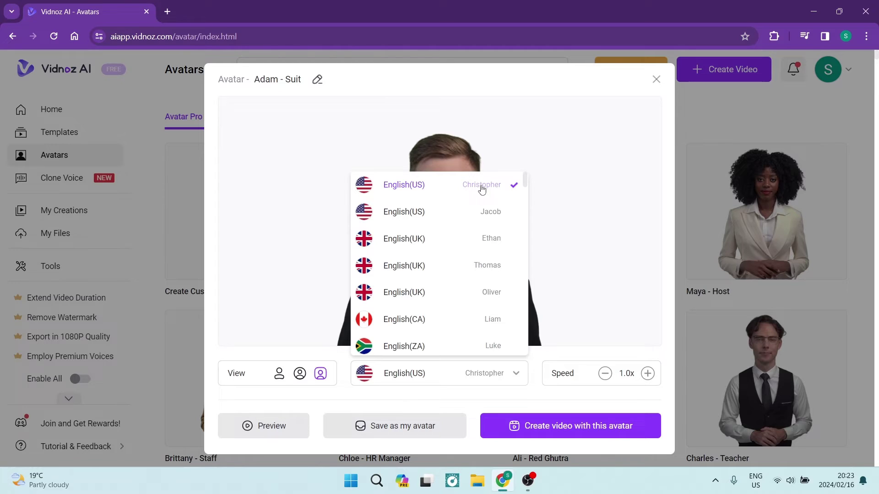
click(442, 298)
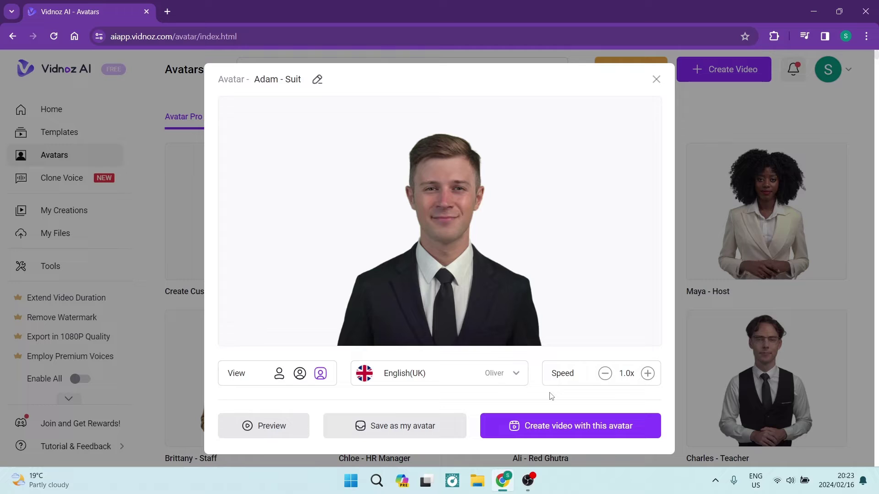
click(647, 373)
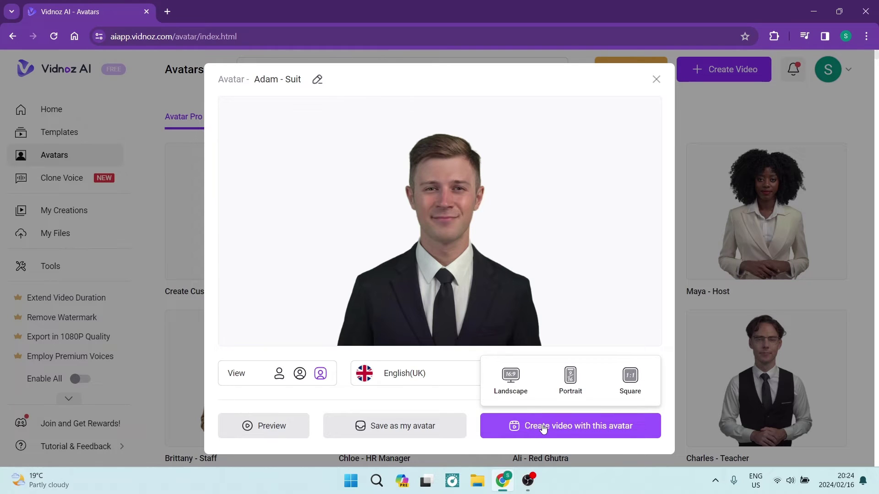
Start a landscape video with the avatar, glance at Text and Shape panels, then Background.
click(543, 429)
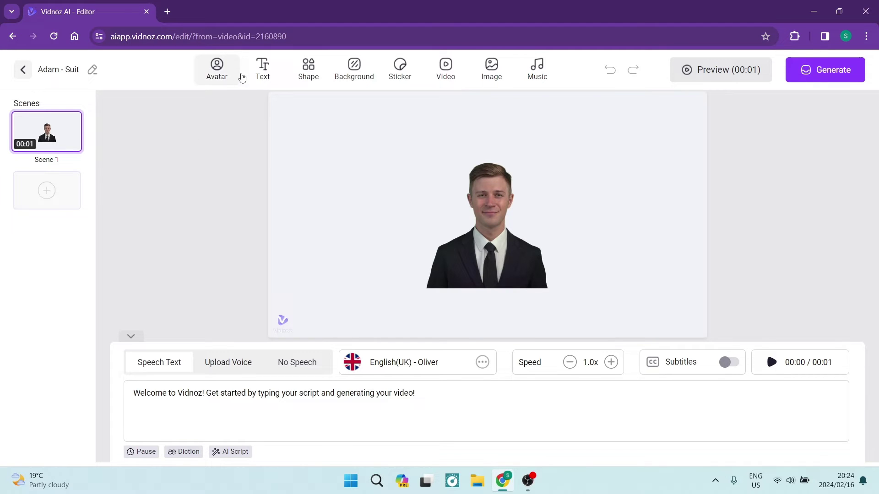
click(263, 76)
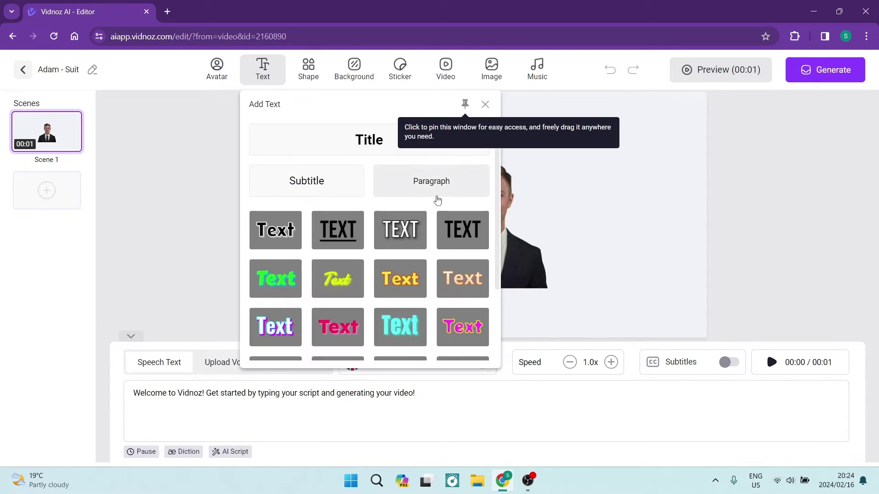
click(485, 104)
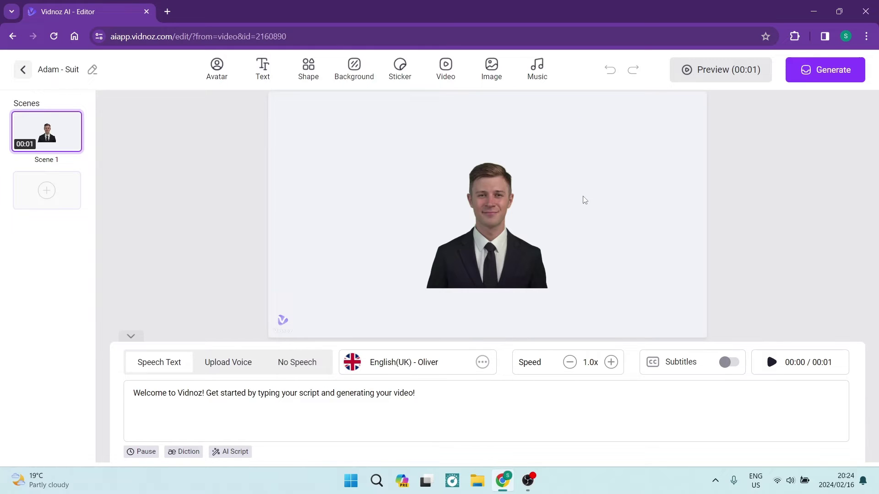
click(310, 76)
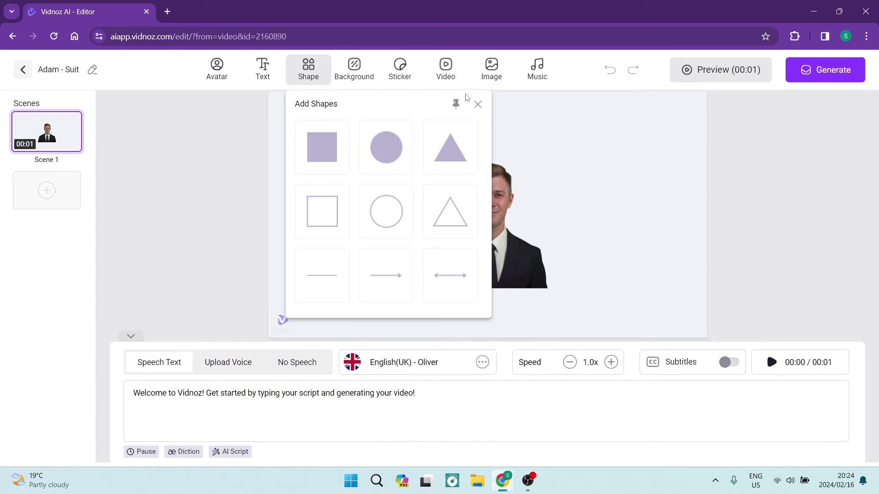
click(476, 103)
click(354, 68)
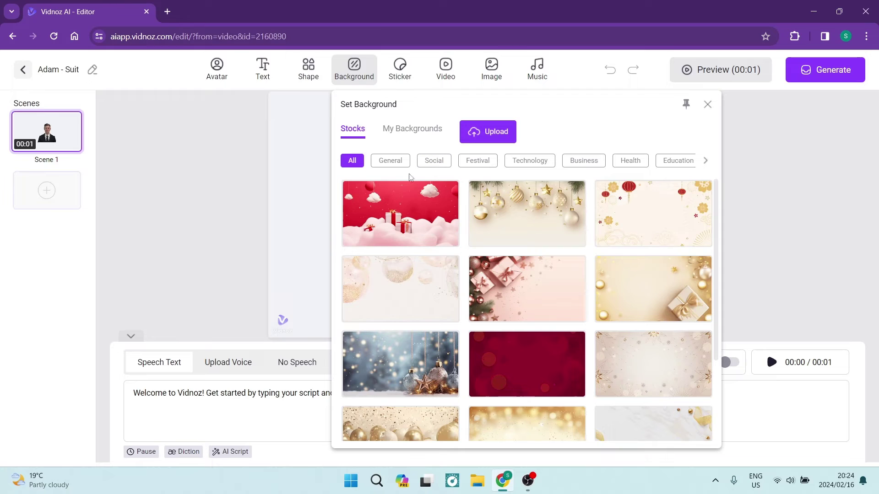
Apply the Business office background and show the avatar as half body.
click(583, 162)
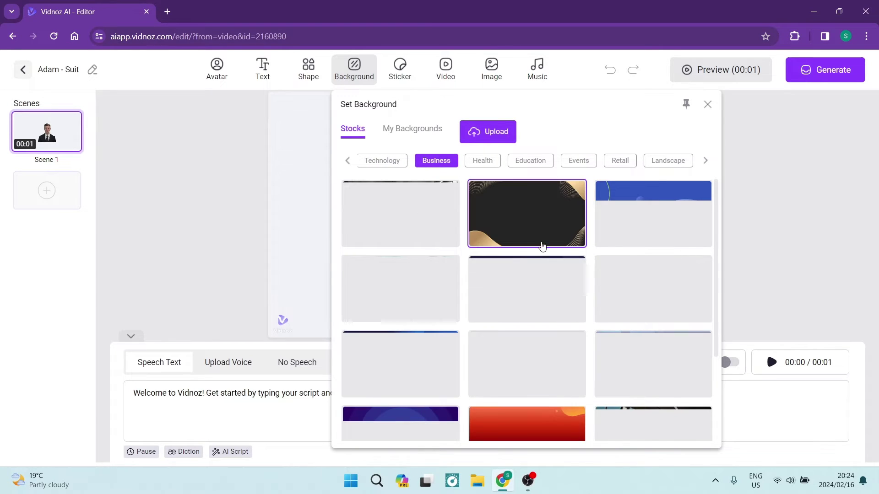
click(408, 223)
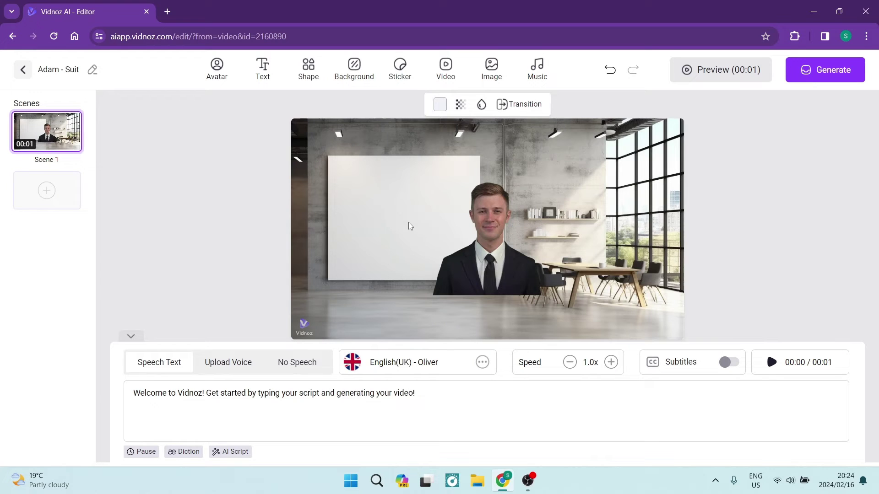
click(476, 262)
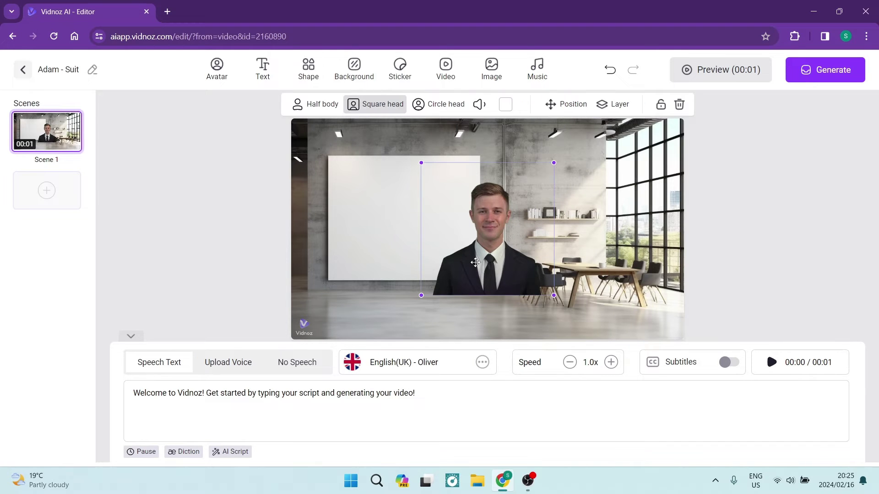
click(320, 104)
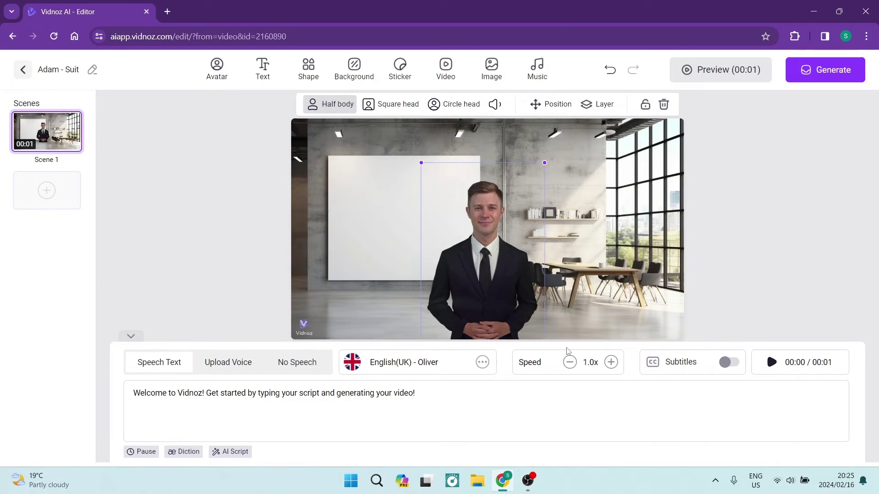
Enlarge the avatar and move it left over the whiteboard, peeking at stickers.
drag(507, 297, 561, 377)
drag(510, 306, 415, 265)
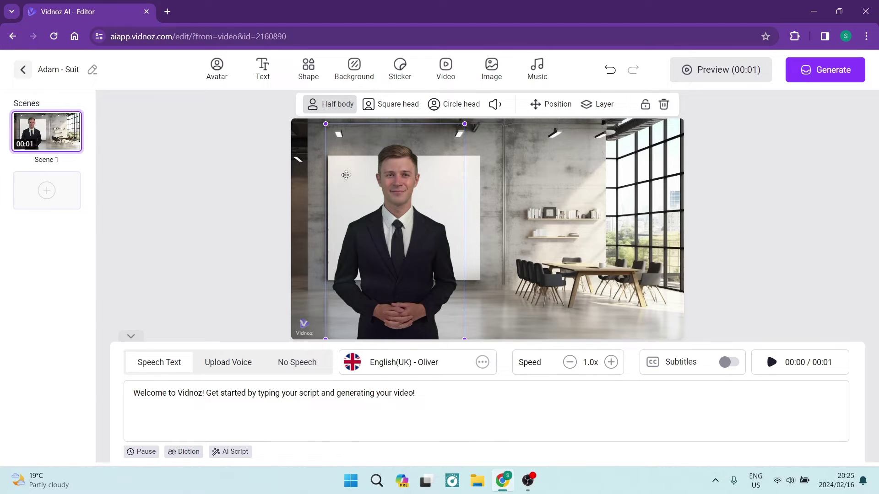
click(401, 75)
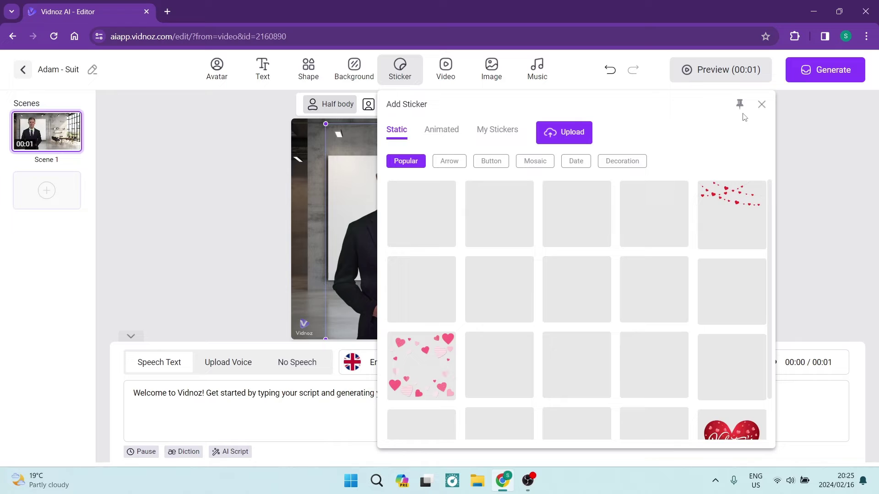
click(762, 104)
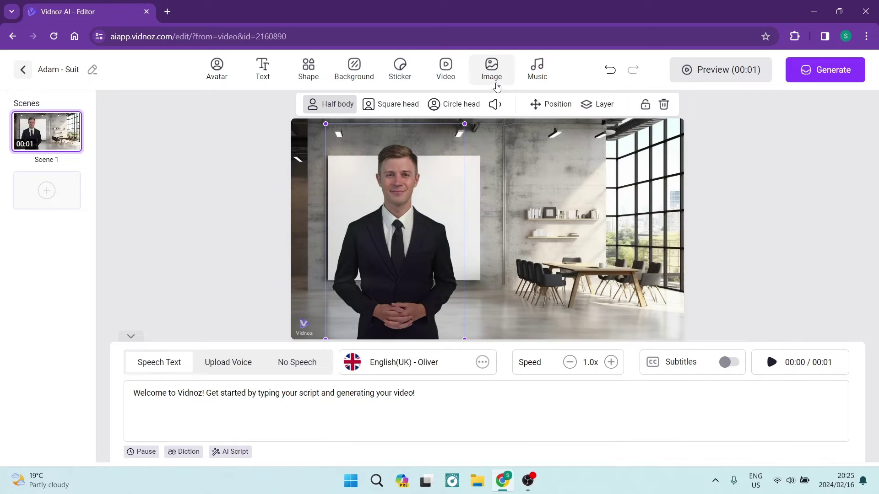
Peek at stock video clips, then select the entire default speech script for replacement.
click(446, 72)
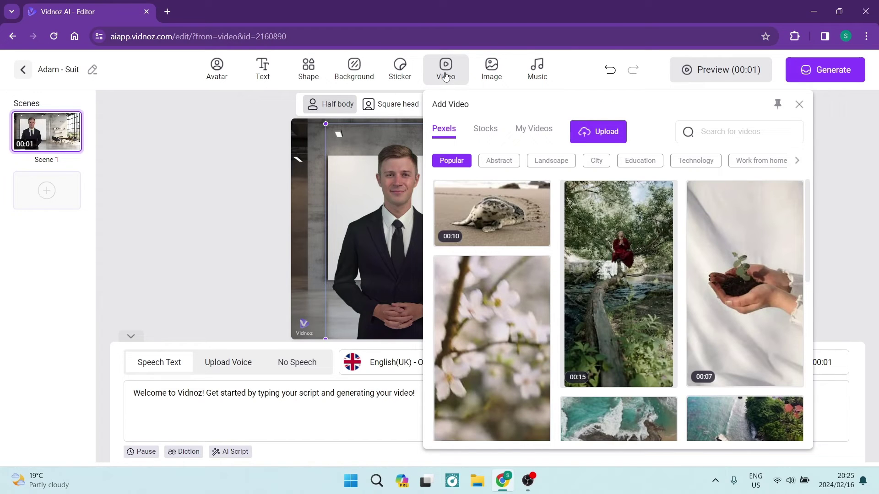
click(800, 104)
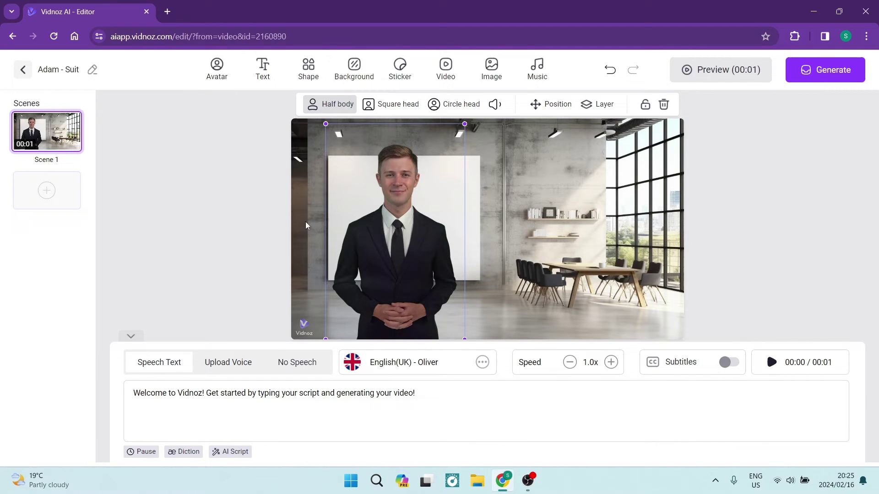
click(231, 402)
drag(425, 406, 109, 425)
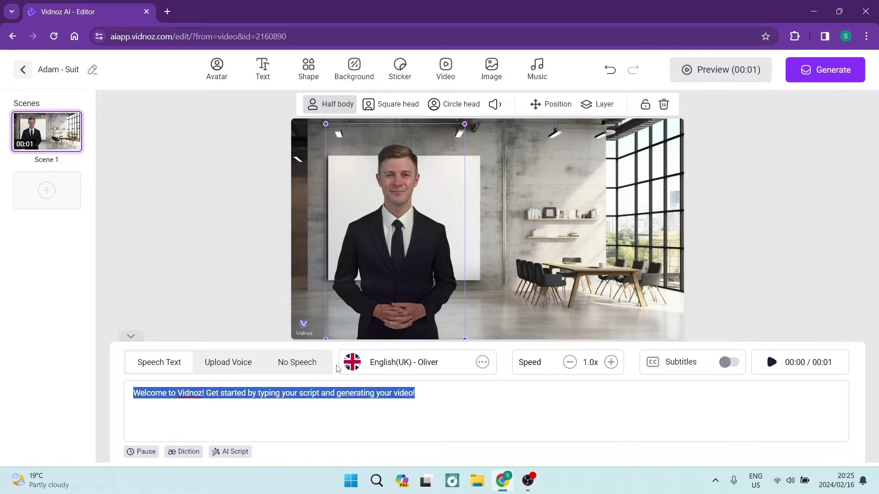
Set the AI Script Generator to a Professional tone in English.
click(230, 451)
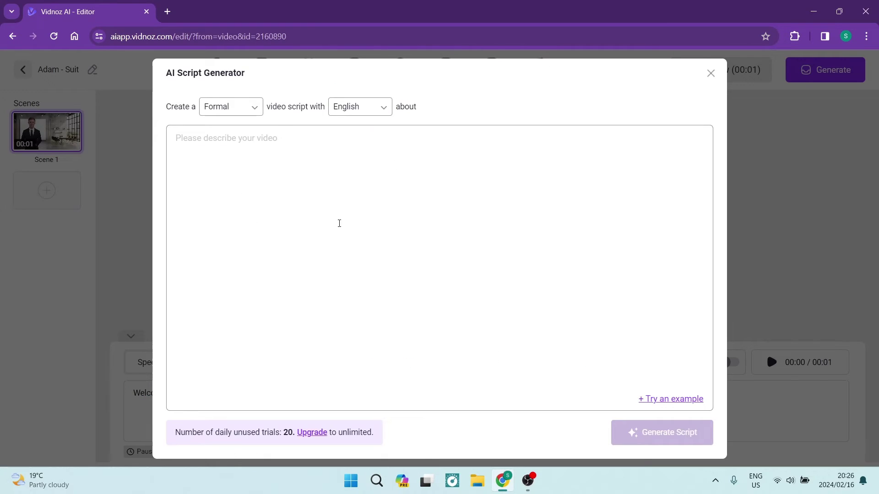
click(230, 107)
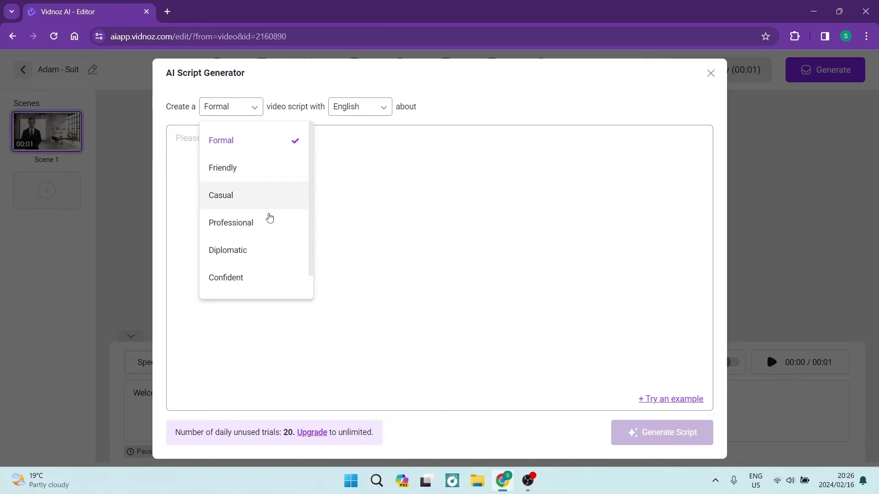
scroll(246, 255, down, 1)
scroll(242, 215, up, 1)
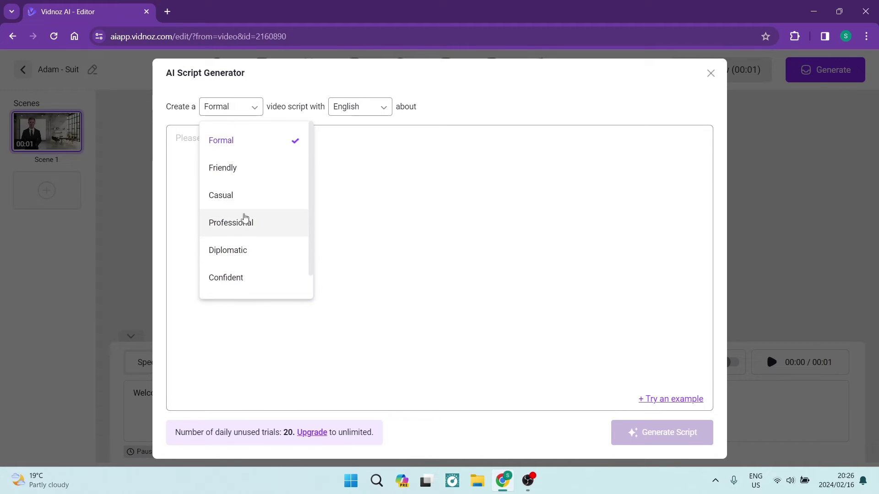
click(244, 223)
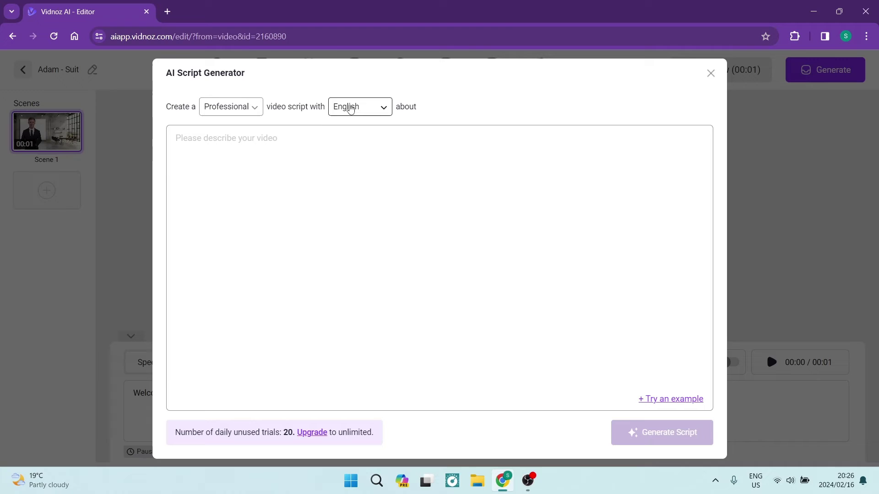
click(350, 110)
click(350, 140)
text(A bu)
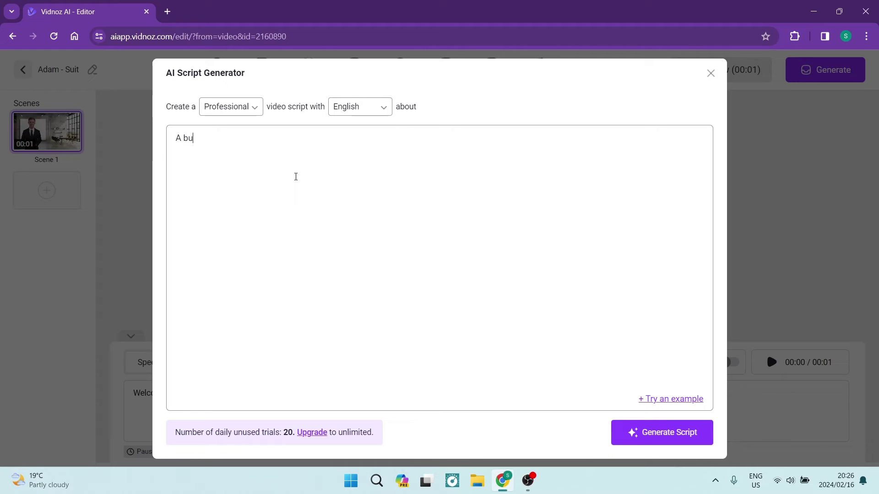
text(siness plan for hanburgers)
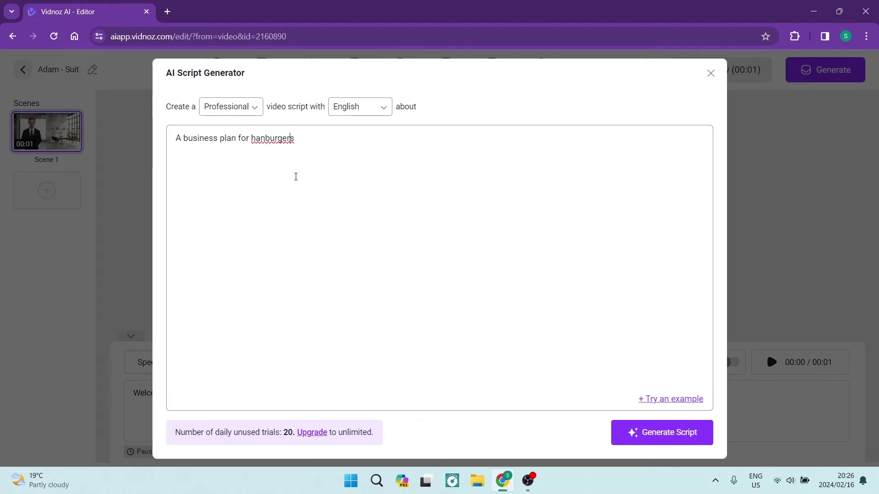
Correct the prompt to 'hamburgers' and generate the business plan script.
key(BackSpace)
text(m)
key(Return)
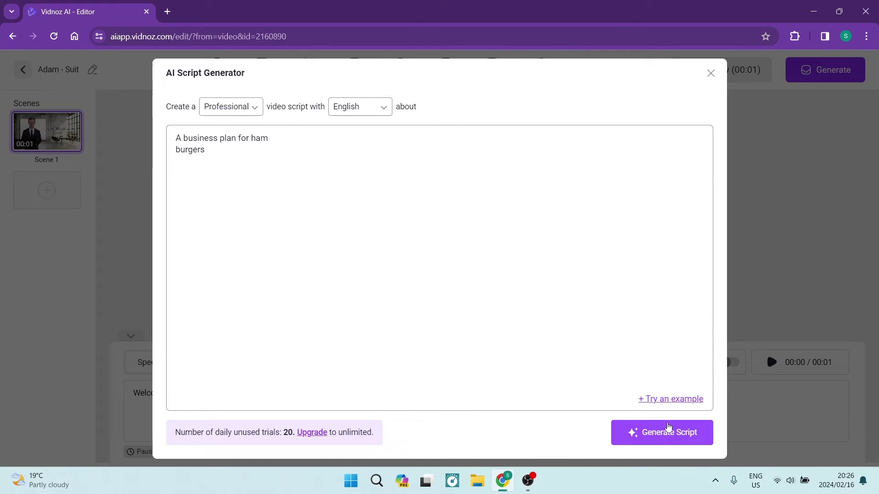
click(666, 432)
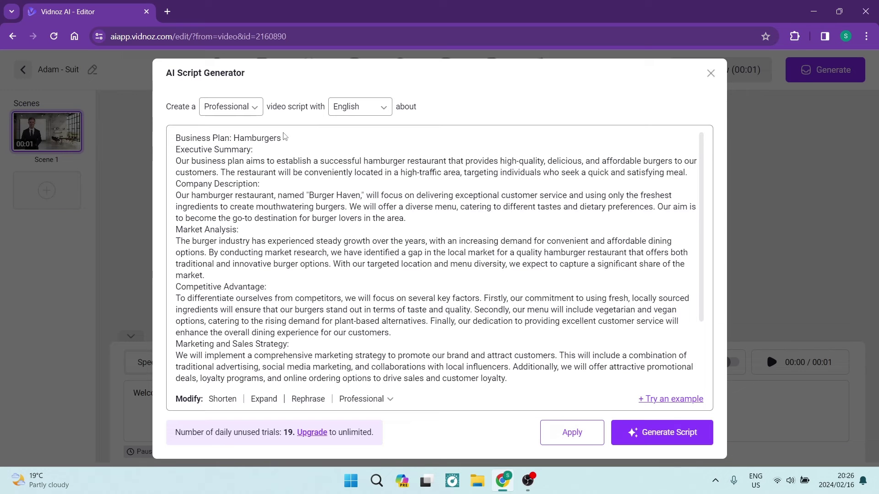
scroll(312, 218, down, 1)
scroll(311, 218, up, 1)
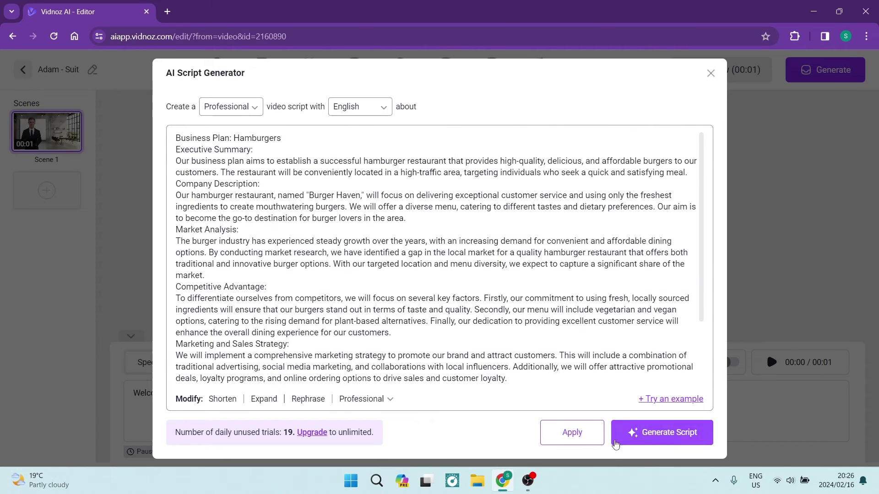
Apply the hamburger script as speech for a 01:52 scene, then save and exit the editor.
click(571, 433)
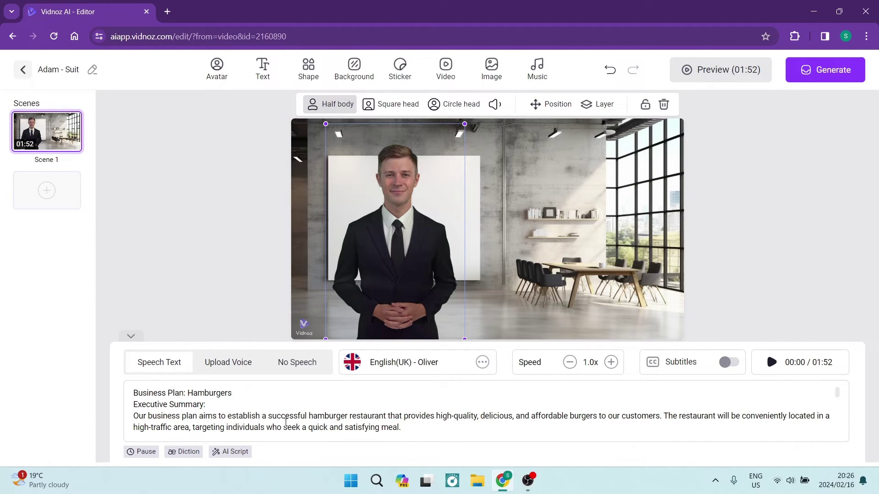
scroll(217, 409, down, 5)
scroll(239, 409, up, 5)
click(773, 364)
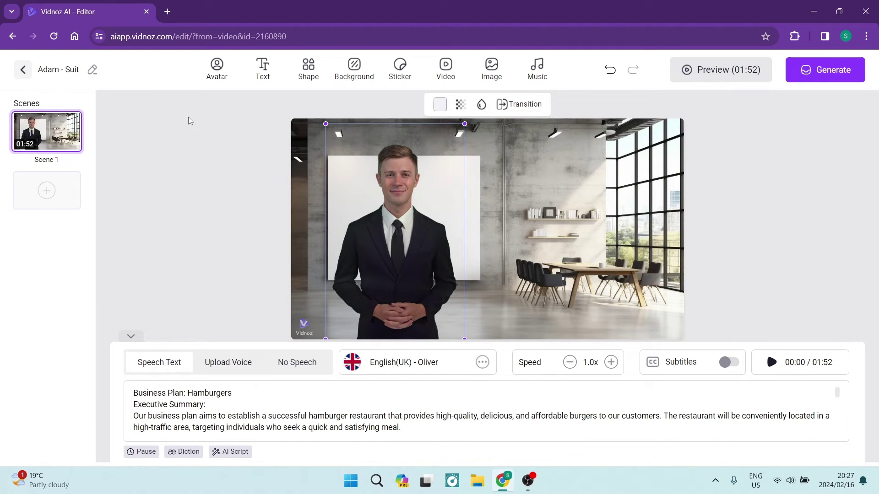
click(22, 69)
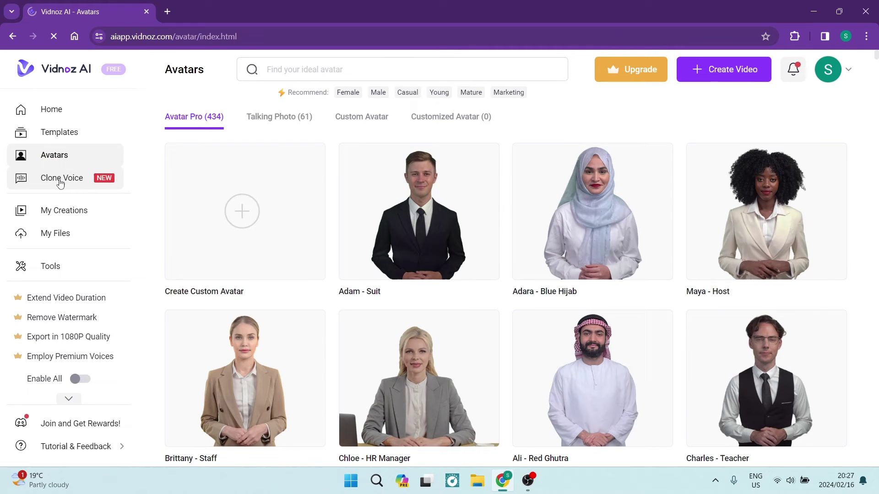
Visit Clone Voice, view the Clone My Voice Now requirements, and close the dialog.
click(61, 181)
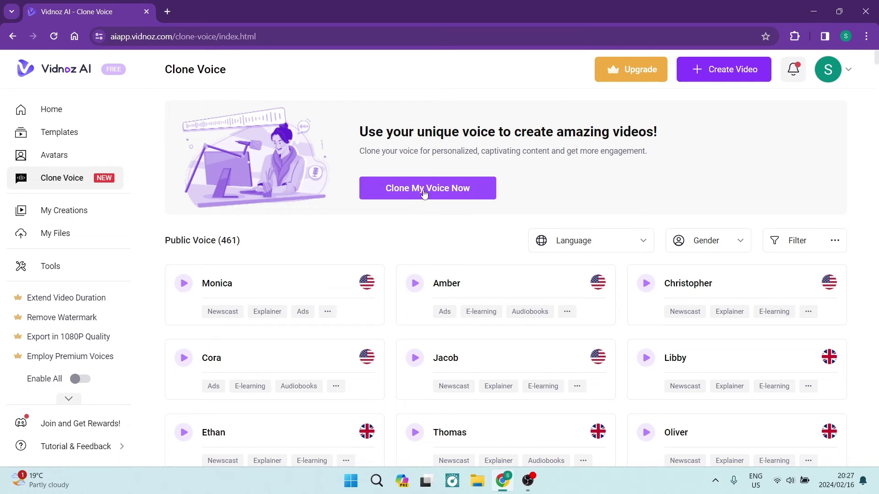
click(426, 191)
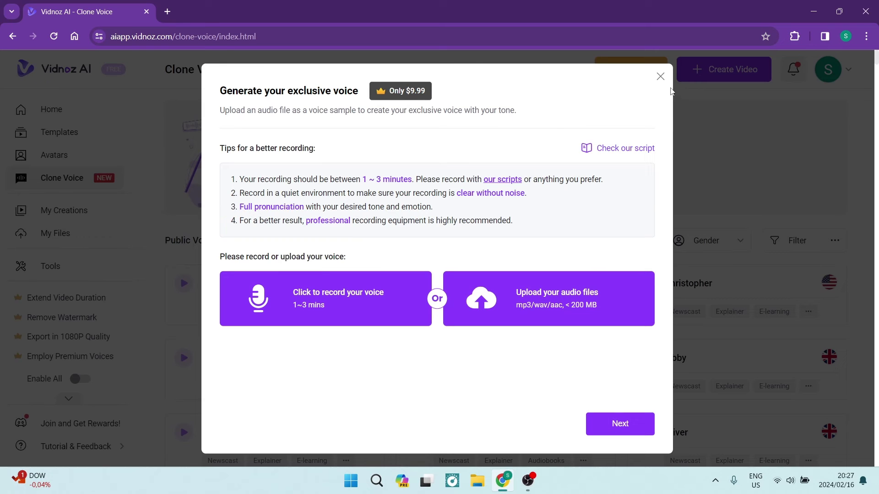
click(659, 77)
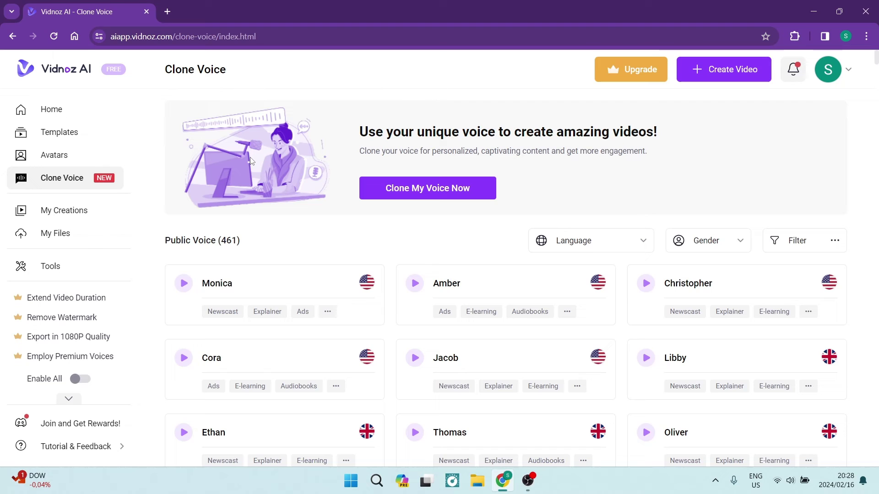
From the avatar library, begin creating a custom avatar and reach the filming instructions.
click(59, 160)
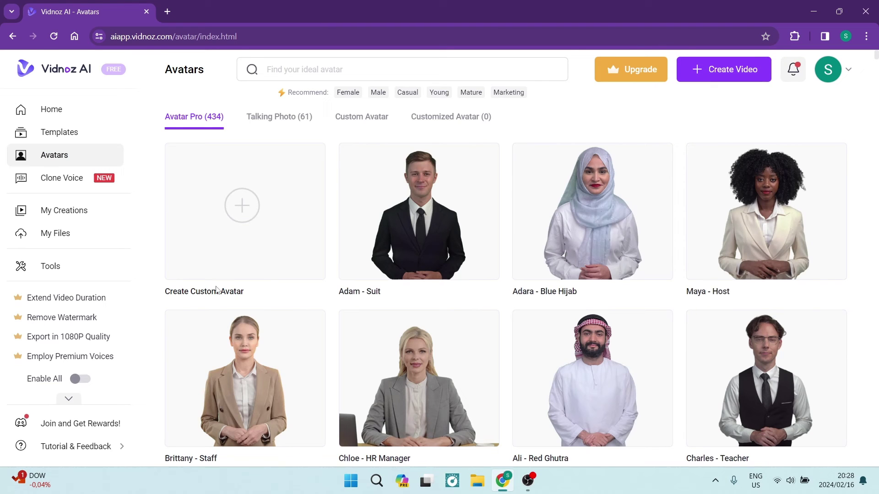
click(242, 212)
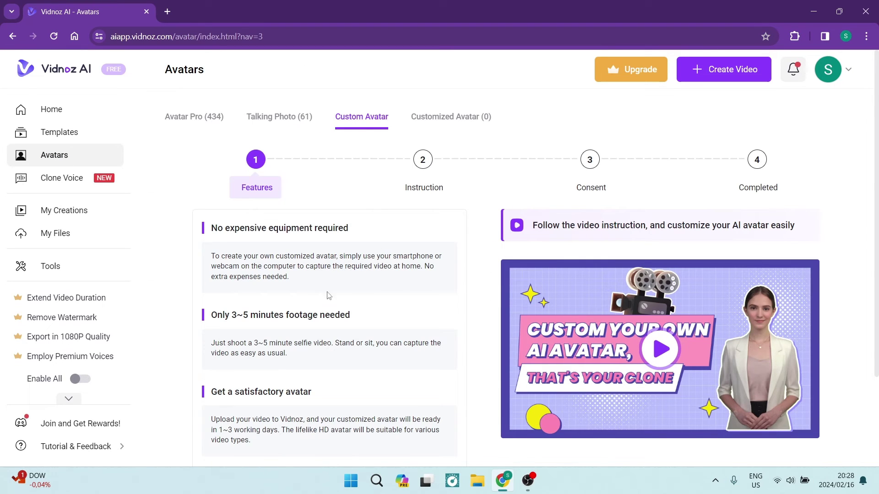
scroll(383, 295, down, 3)
click(688, 414)
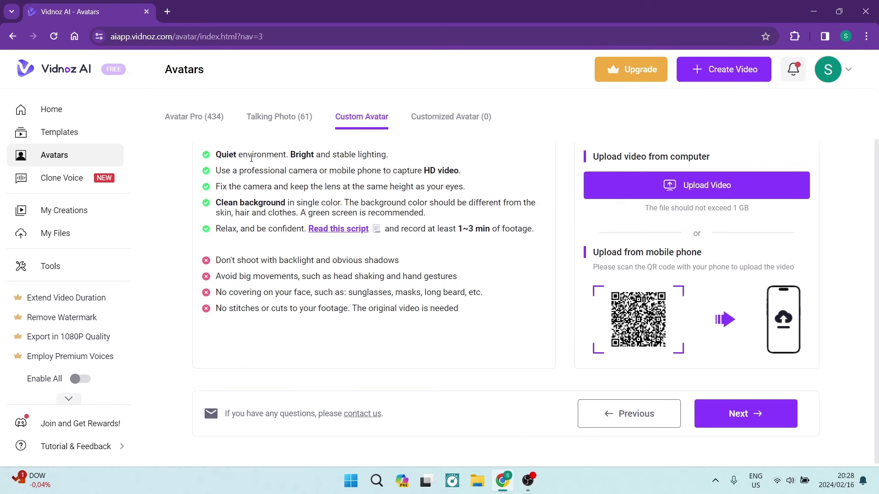
scroll(251, 158, up, 2)
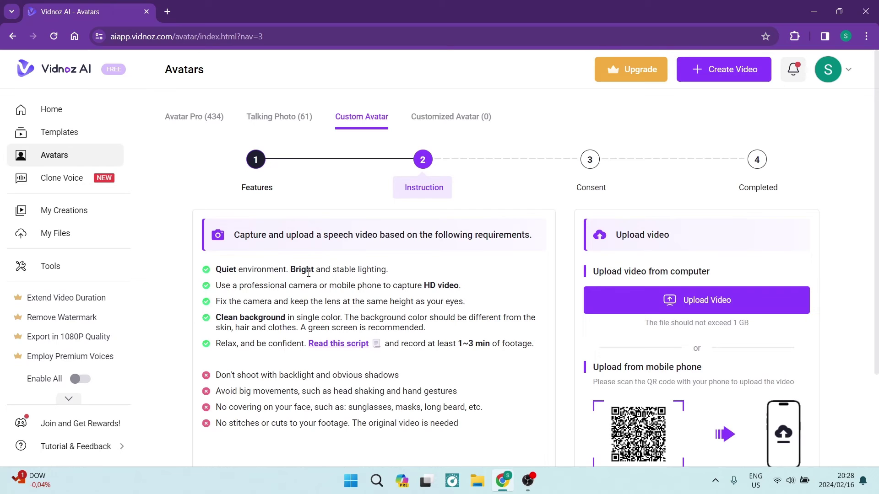
scroll(308, 272, down, 1)
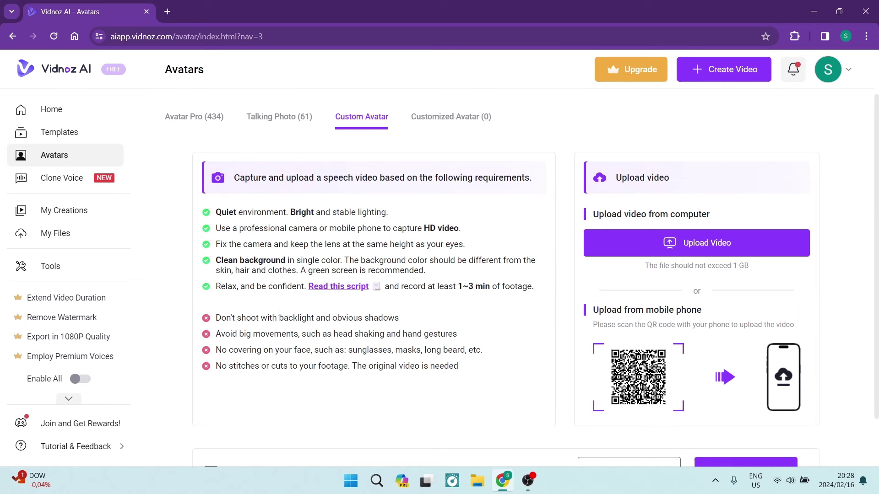
Review the list of things to avoid when filming, then return to the home page.
drag(212, 319, 462, 368)
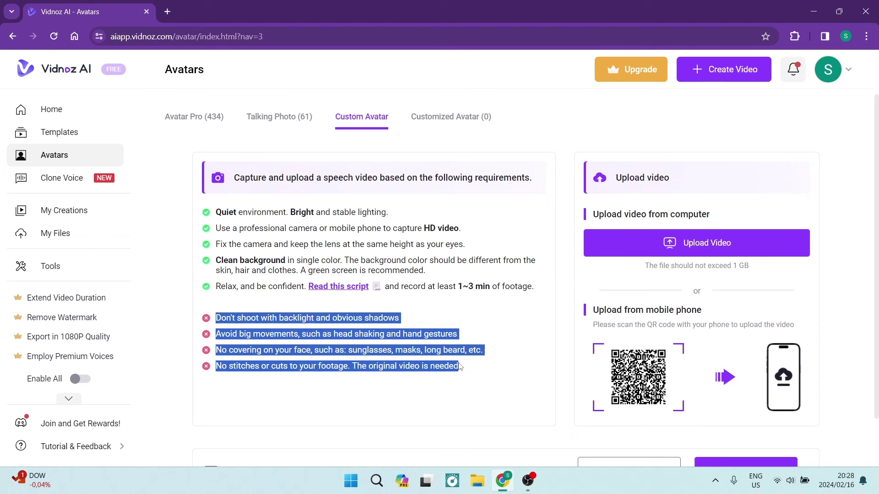
click(399, 403)
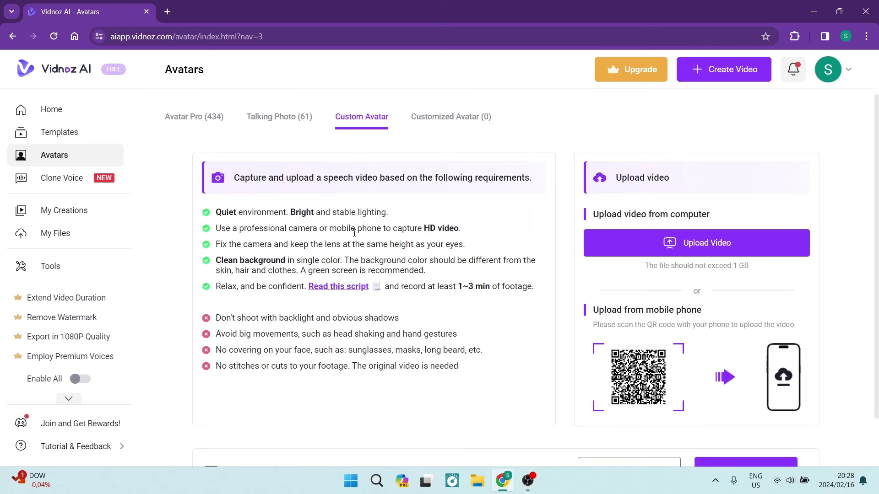
scroll(413, 206, up, 1)
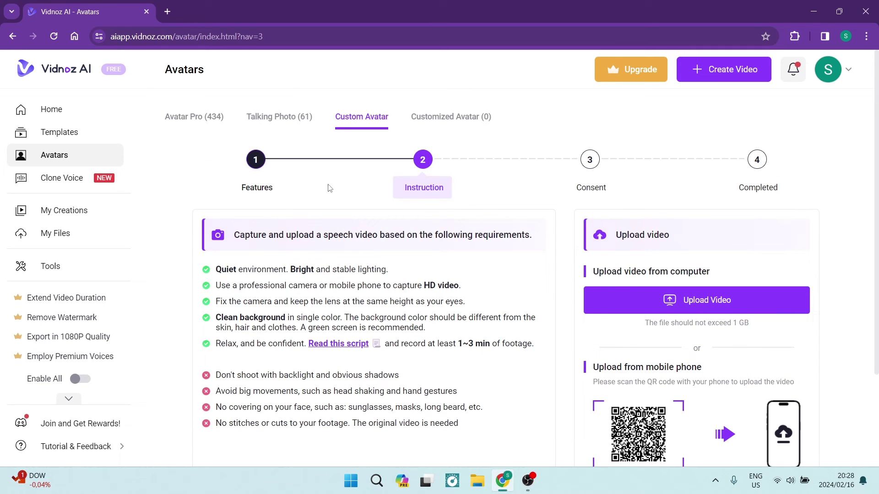
click(53, 114)
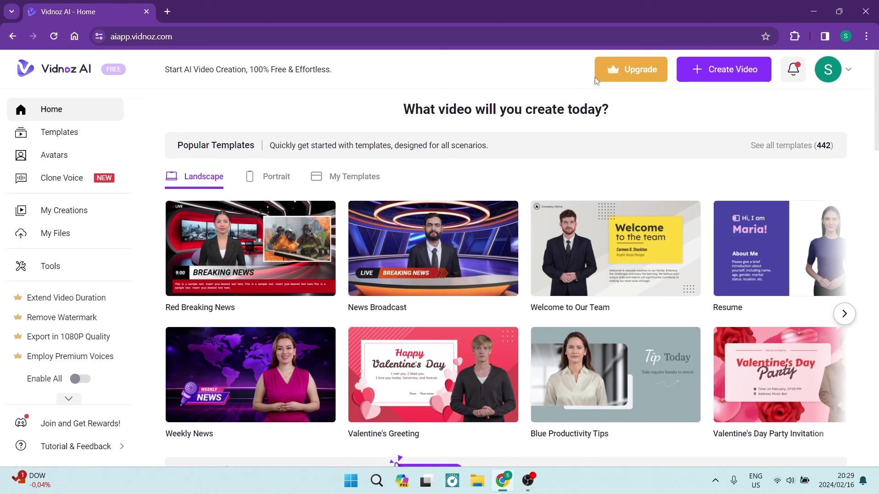
click(613, 73)
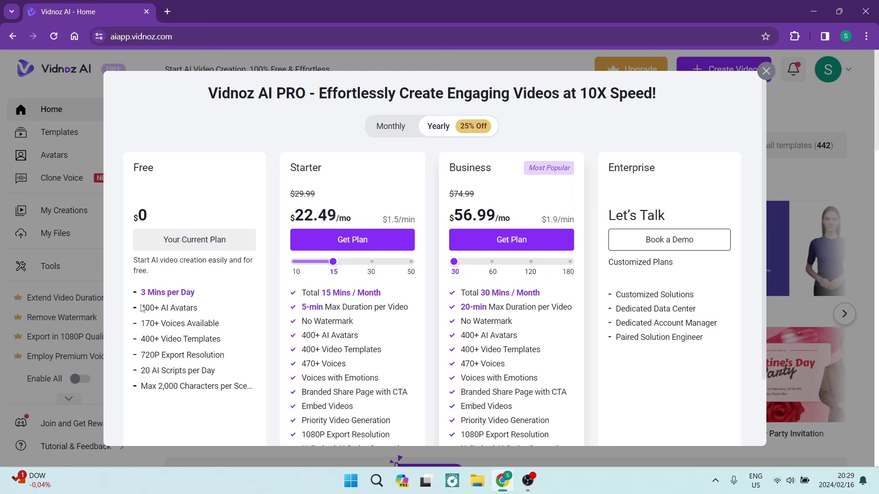
drag(136, 295, 252, 389)
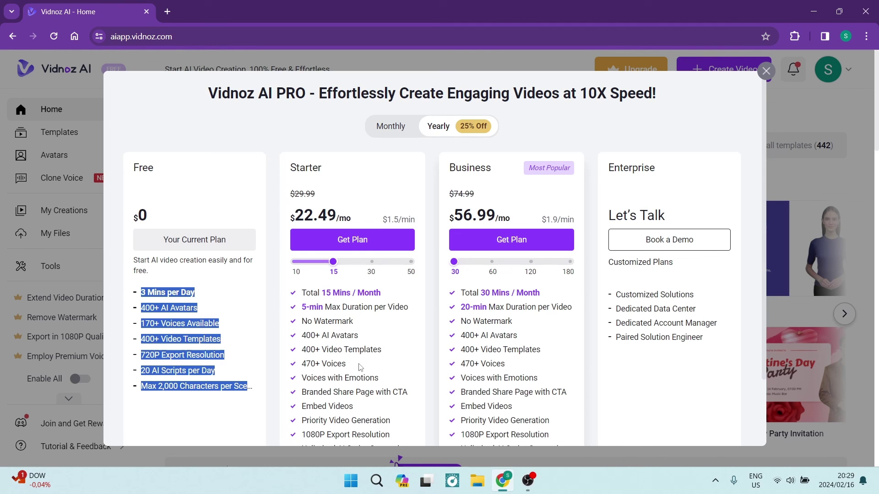
scroll(361, 369, down, 1)
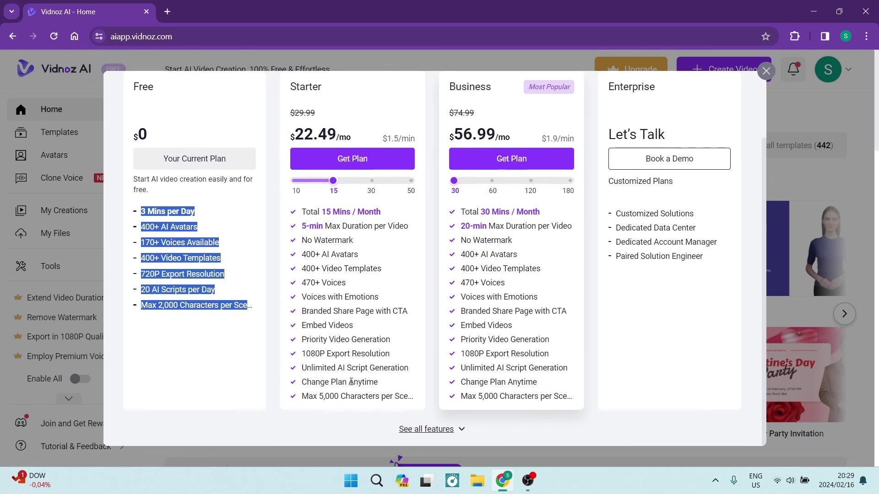
scroll(376, 292, up, 1)
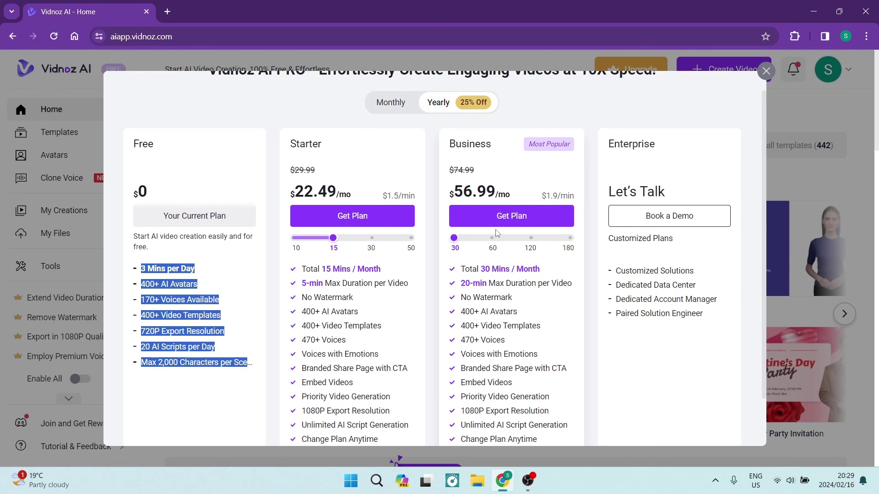
drag(481, 268, 537, 282)
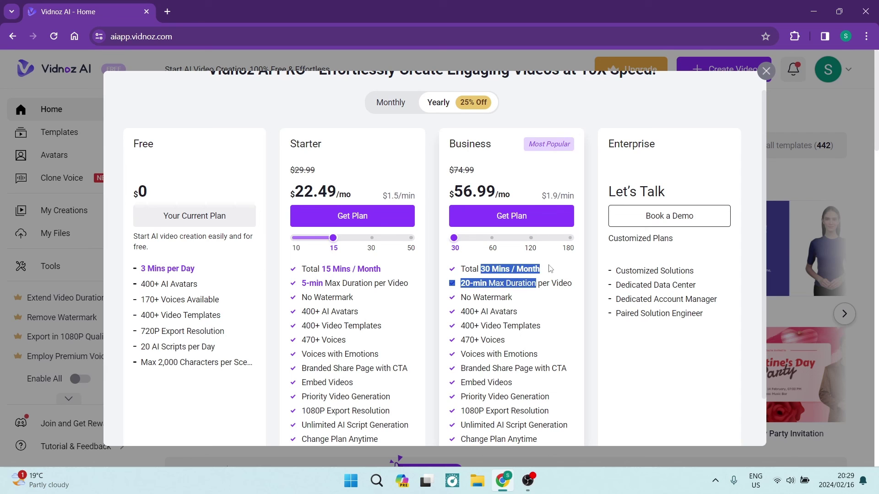
click(549, 268)
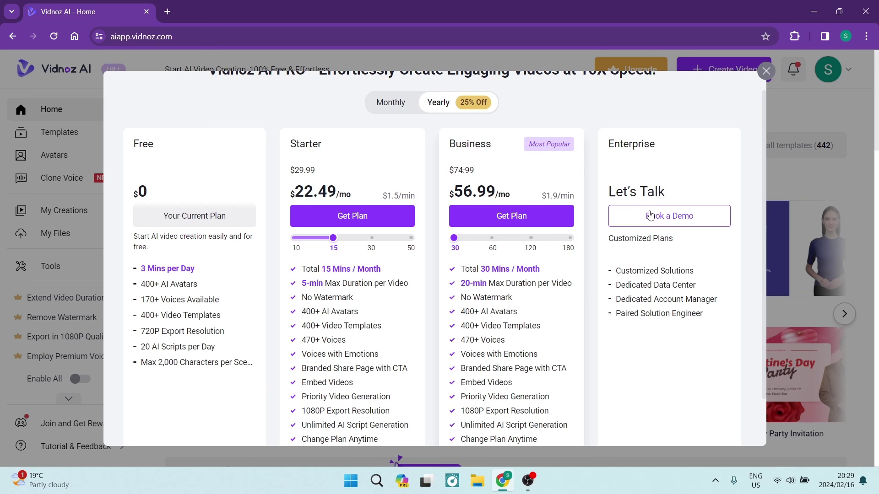
scroll(518, 227, up, 1)
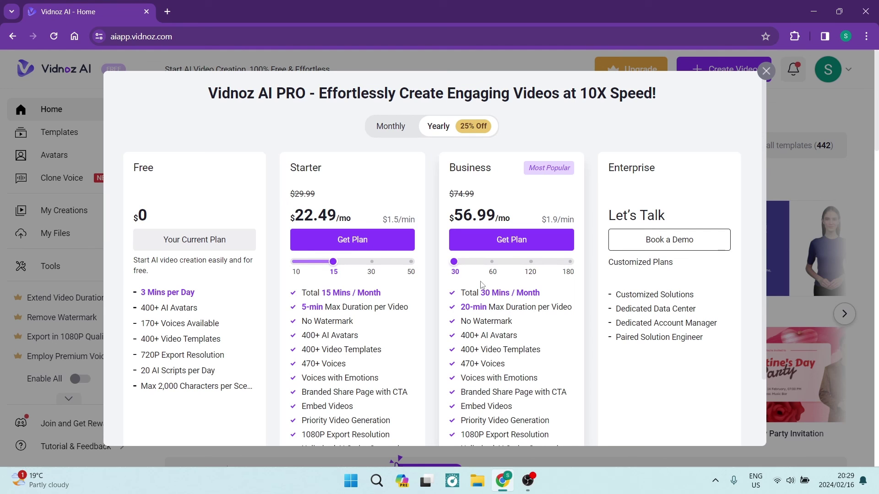
click(765, 72)
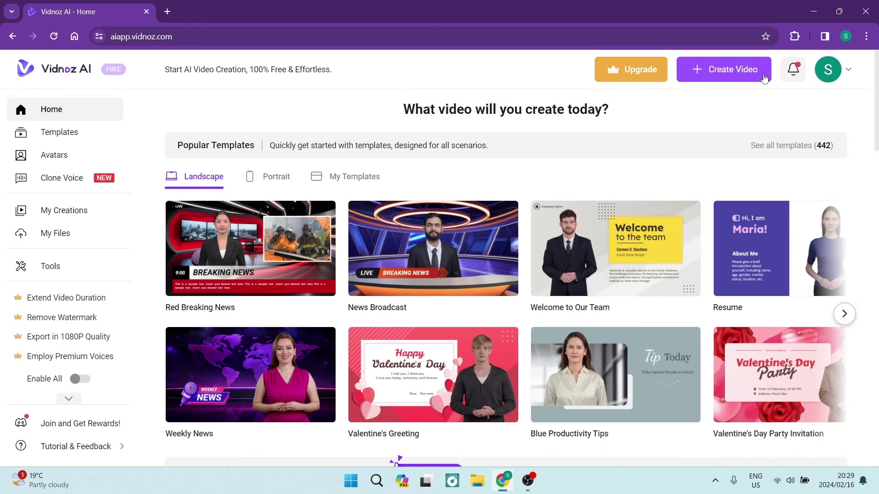